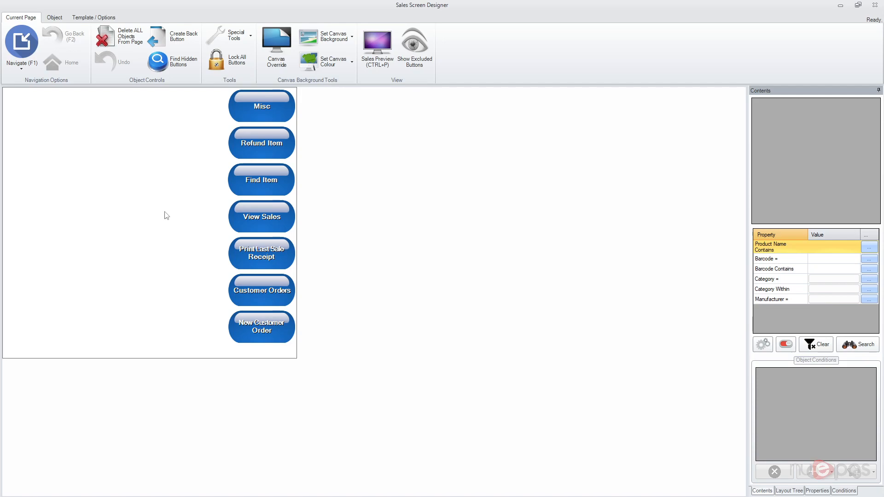
# - Show the whole sales screen in full edit mode, and return to the normal editing mode
pyautogui.click(101, 18)
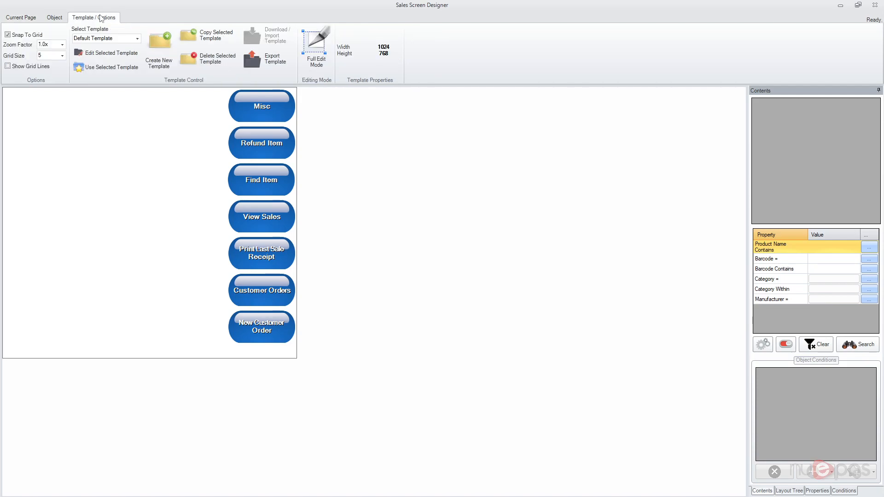
pyautogui.click(325, 49)
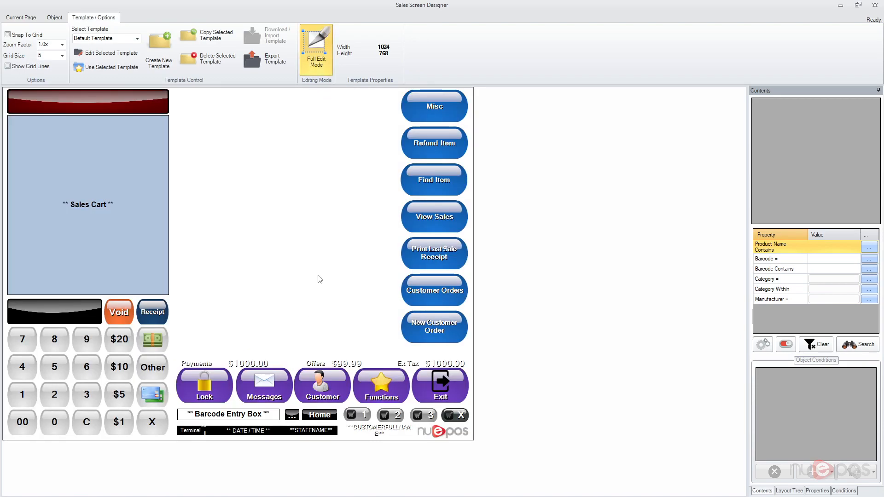
pyautogui.click(315, 44)
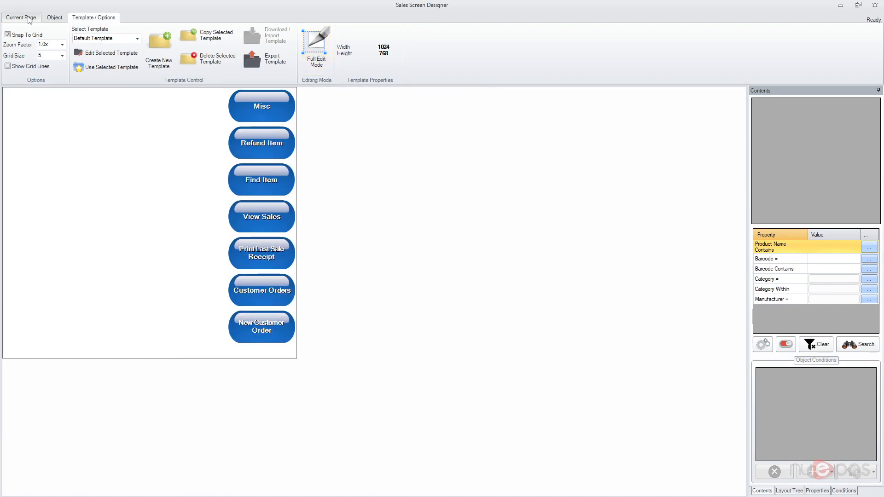
# - Try to insert a starter template on the current page
pyautogui.click(20, 17)
pyautogui.click(247, 38)
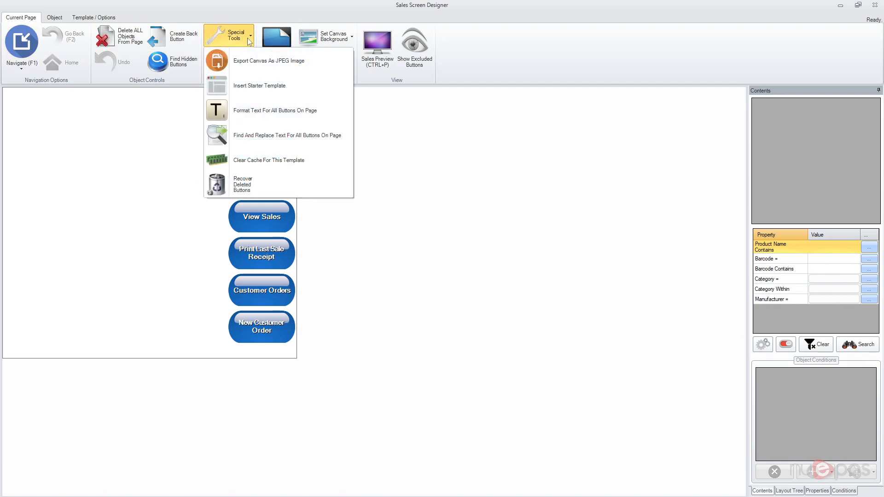
pyautogui.click(323, 91)
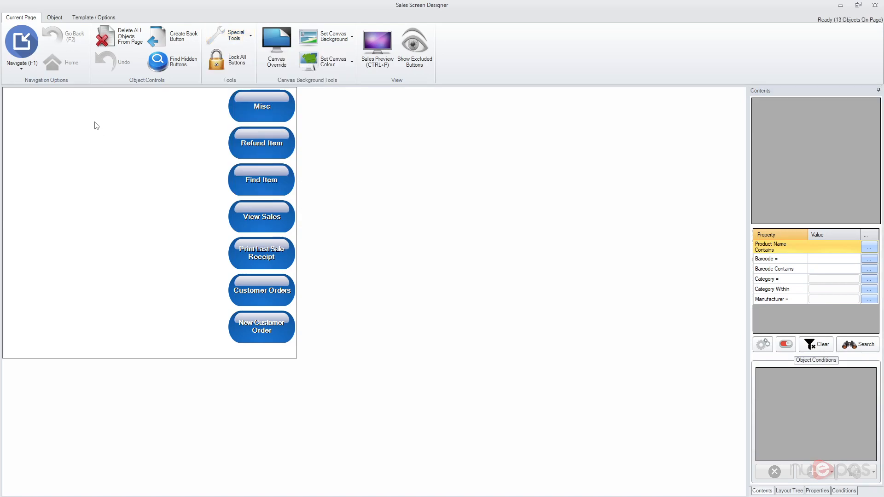
# - Add a bright red Style 1 photo button and place it in the upper-left corner of the page canvas
pyautogui.click(54, 18)
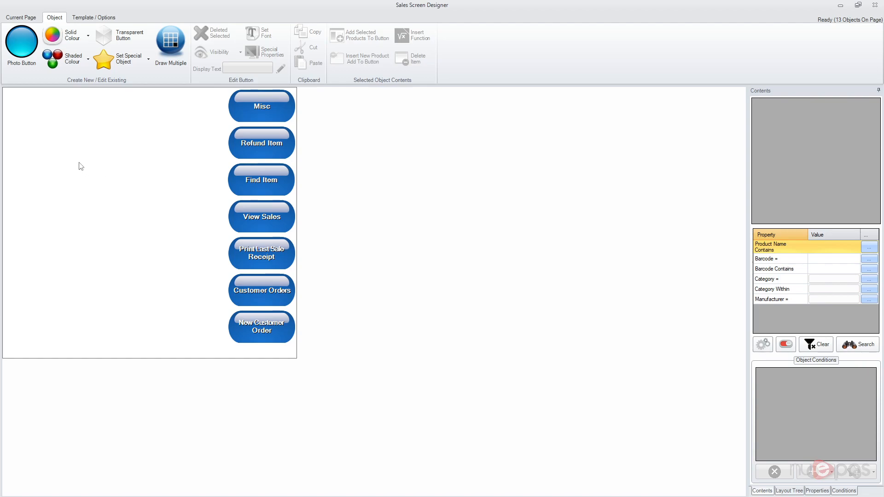
pyautogui.click(22, 39)
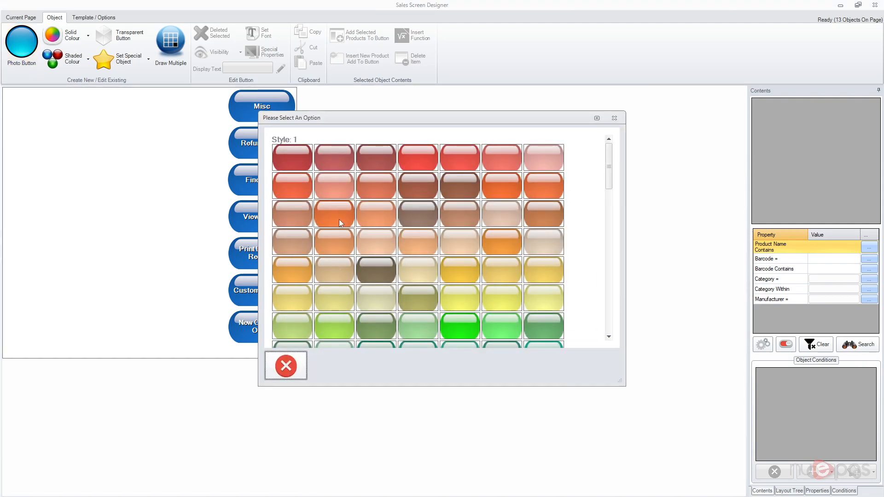
pyautogui.click(416, 158)
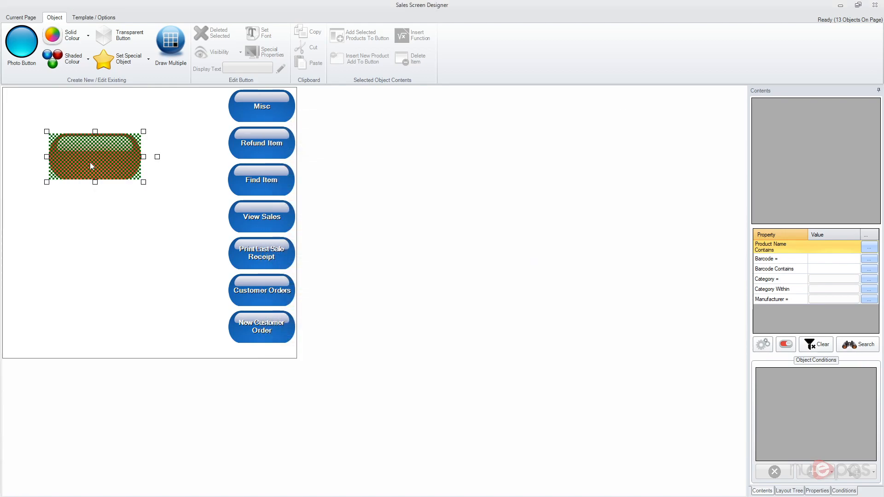
pyautogui.moveTo(104, 158); pyautogui.dragTo(60, 113)
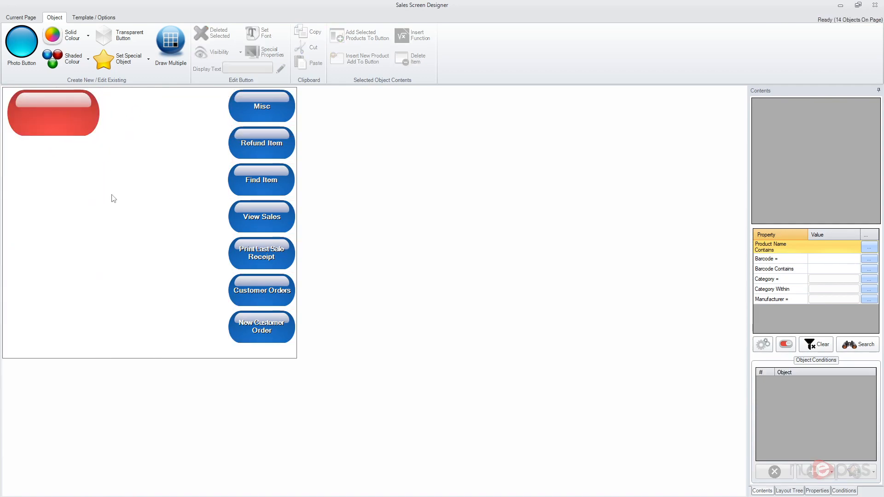
# - Add a light orange Style 1 photo button and place it directly beside the red button, aligned with its top edge
pyautogui.click(30, 44)
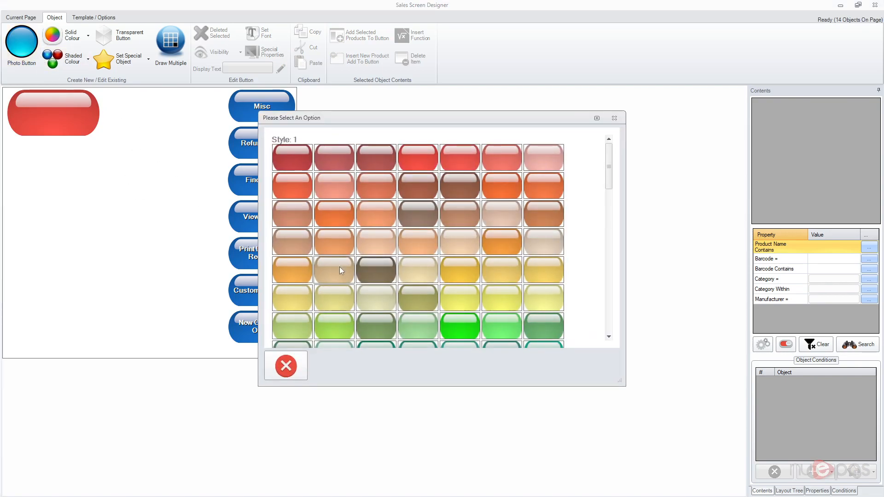
pyautogui.click(289, 265)
pyautogui.moveTo(68, 147); pyautogui.dragTo(124, 112)
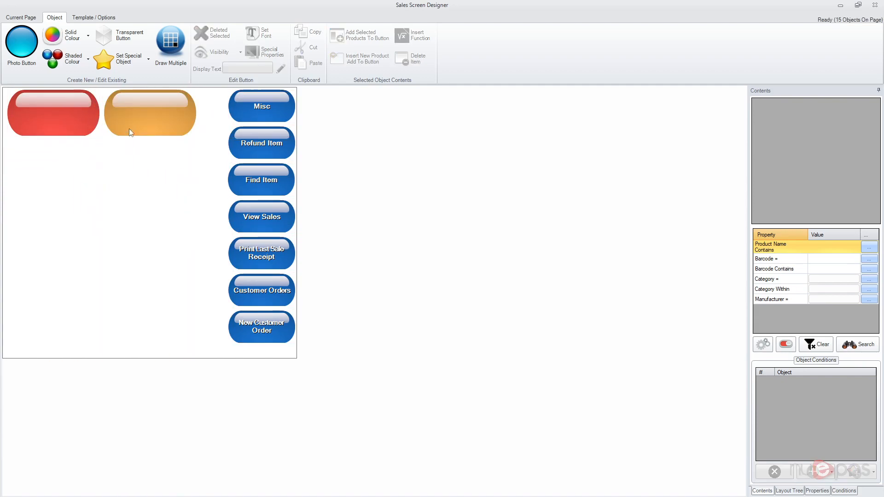
pyautogui.click(128, 130)
pyautogui.moveTo(152, 139)
pyautogui.mouseDown()
pyautogui.moveTo(148, 185)
pyautogui.moveTo(147, 140)
pyautogui.mouseUp()
pyautogui.click(148, 171)
# - Add a pale khaki Style 1 photo button and place it just below the red button, leaving a small gap
pyautogui.click(24, 54)
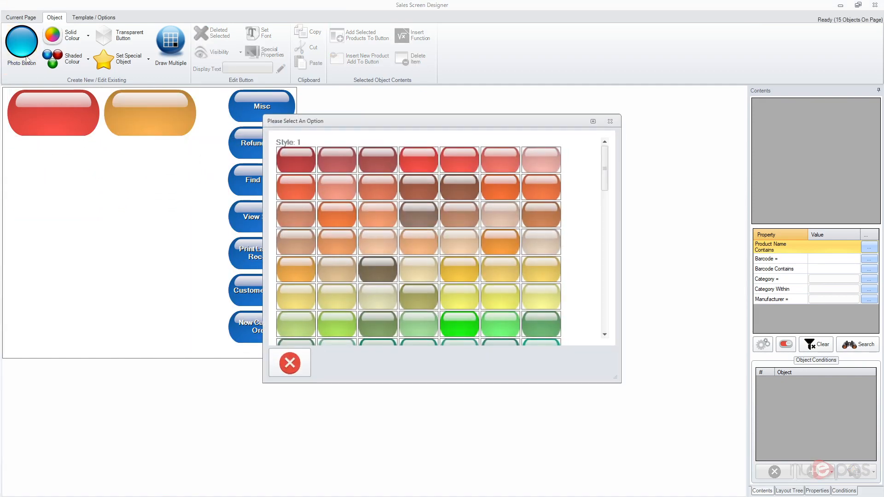
pyautogui.click(375, 297)
pyautogui.click(66, 148)
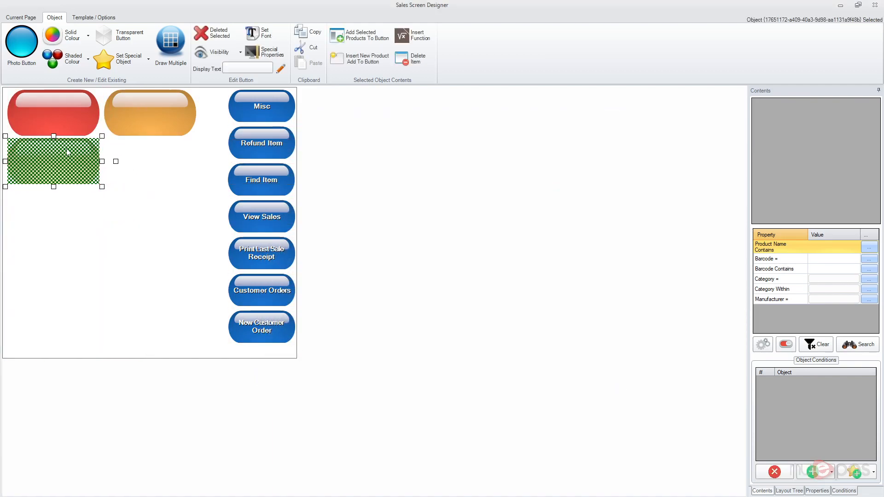
pyautogui.moveTo(66, 153); pyautogui.dragTo(66, 158)
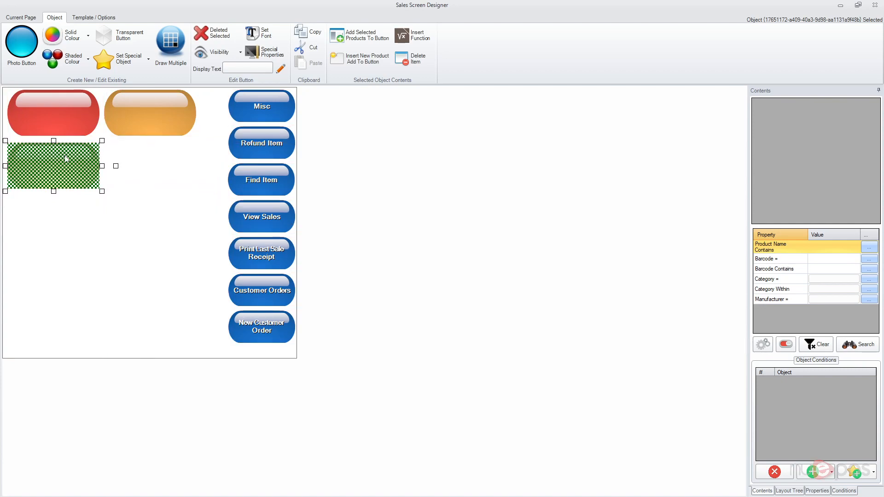
# - Change the photo button below the red one to a teal green Style 1 look
pyautogui.click(21, 37)
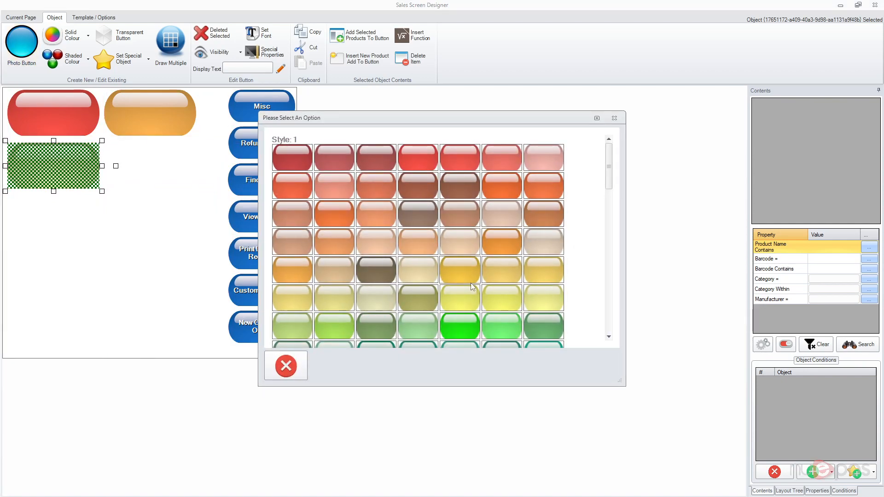
pyautogui.scroll(-2, 358, 291)
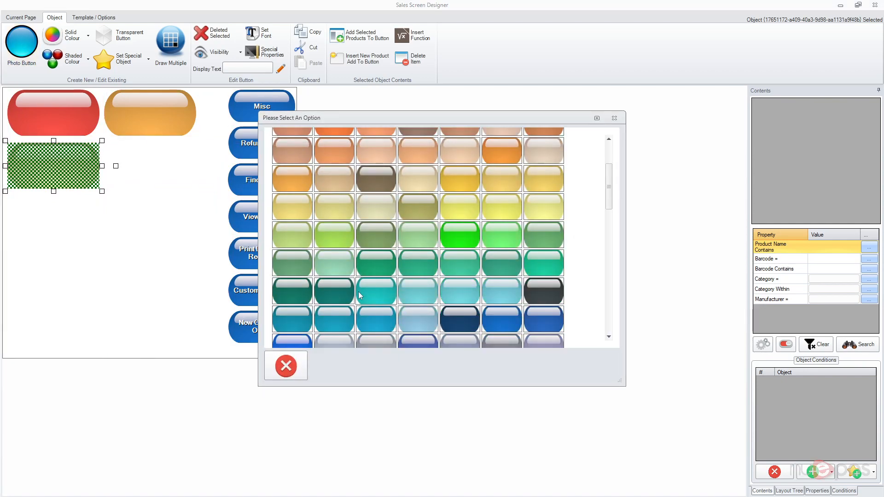
pyautogui.click(411, 261)
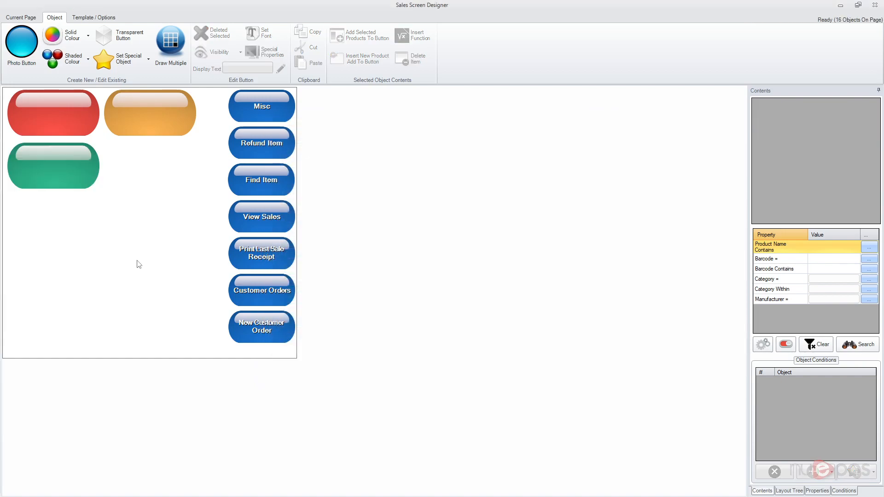
# - Set the red button's display text to "Menu One"
pyautogui.click(67, 115)
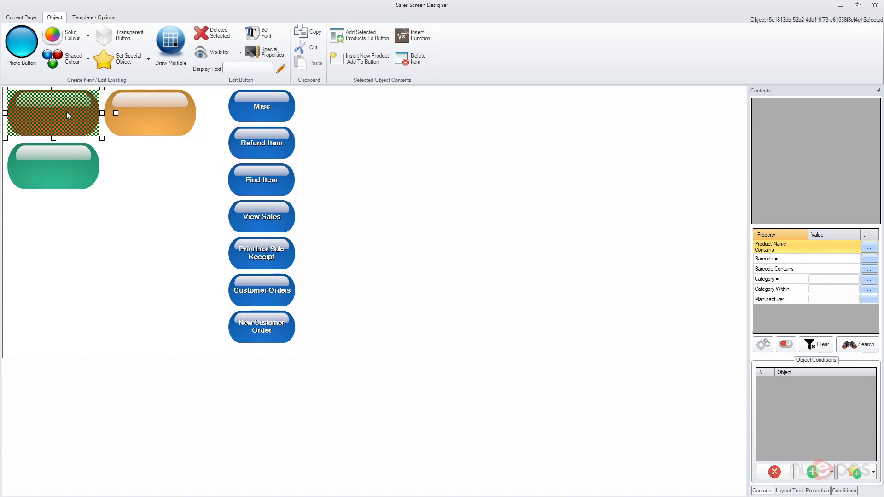
pyautogui.click(238, 70)
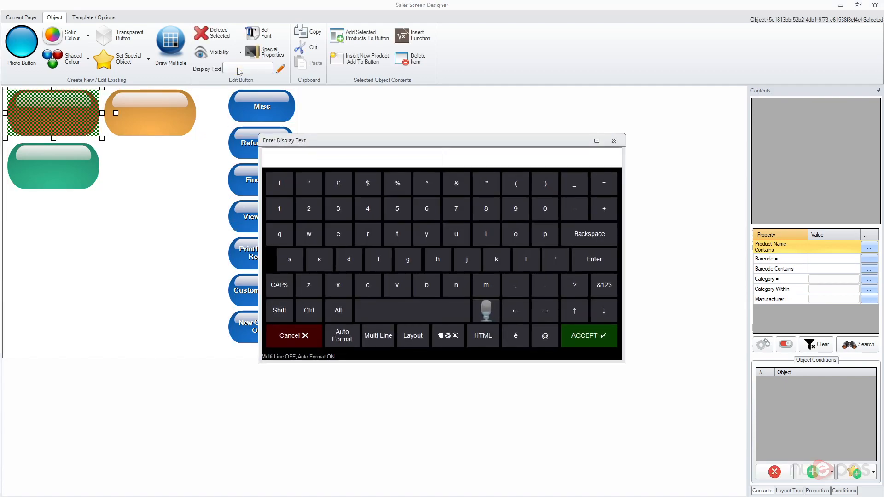
pyautogui.write('Optoin')
pyautogui.hotkey('ctrl', 'a')
pyautogui.press('BackSpace')
pyautogui.write('Menu One')
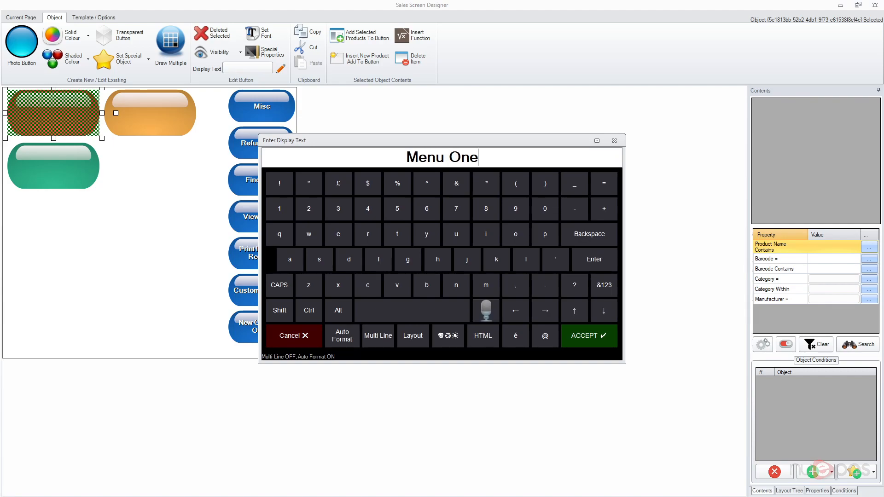
pyautogui.press('Return')
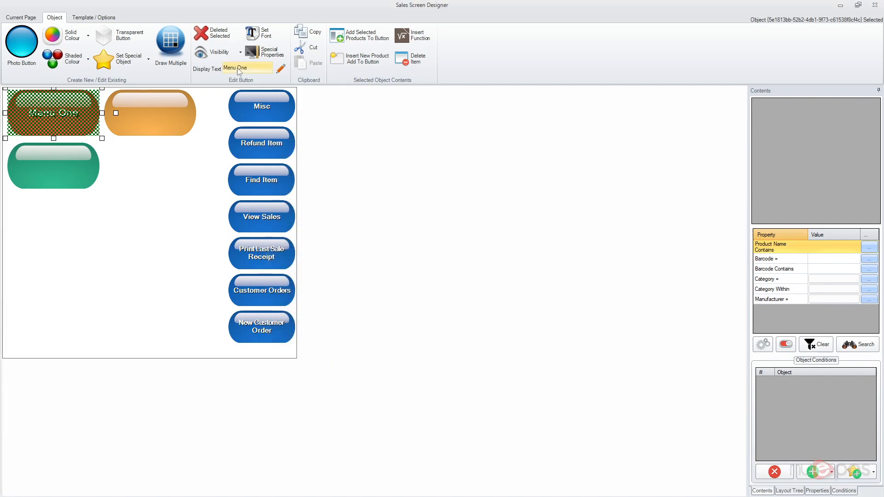
# - Set the orange button's display text to "Menu Two"
pyautogui.click(166, 112)
pyautogui.rightClick(165, 112)
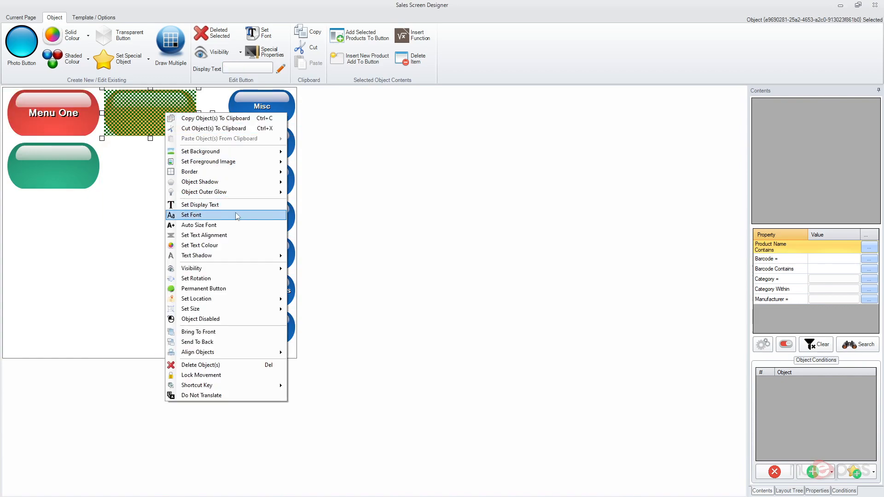
pyautogui.click(236, 206)
pyautogui.write('menu Two')
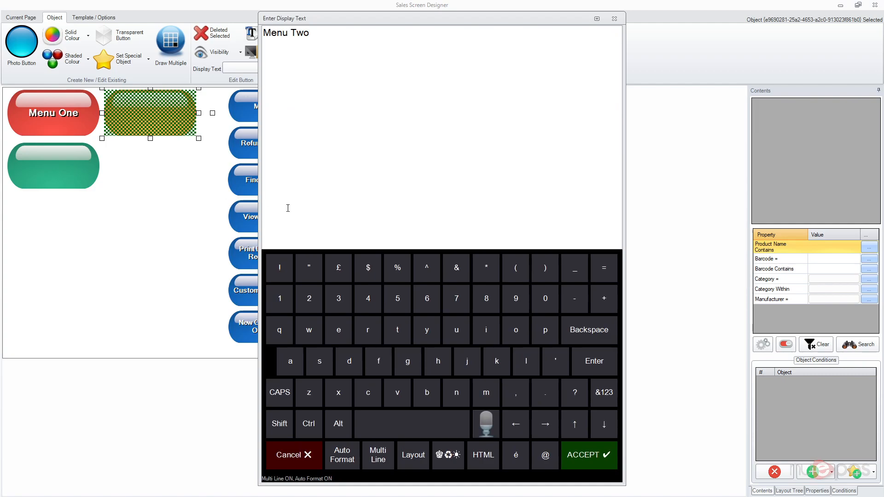
pyautogui.click(587, 463)
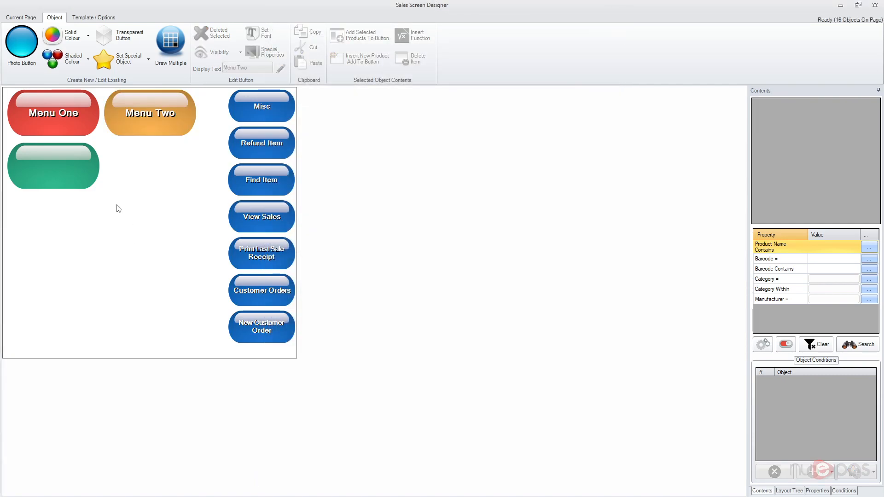
# - Label the green button with two lines of display text, "Menu Three" and "(Some More Text)"
pyautogui.click(75, 167)
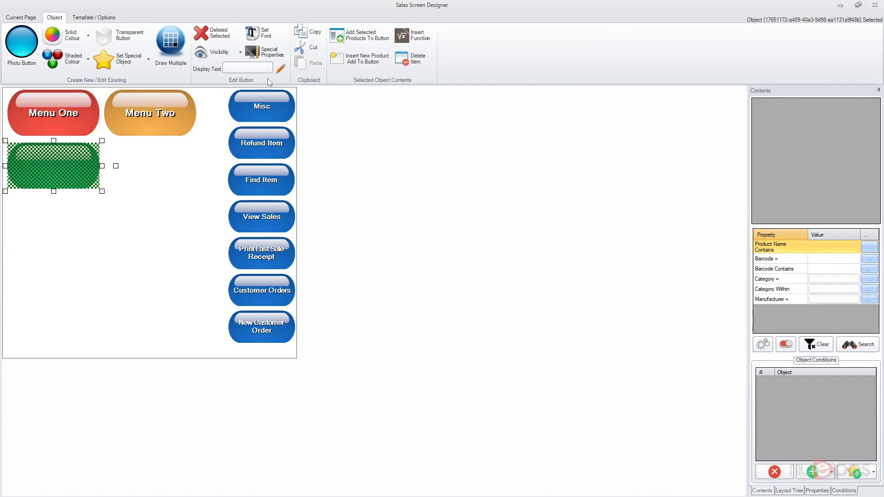
pyautogui.click(281, 70)
pyautogui.write('Menu Three ')
pyautogui.write('(Some More Text)')
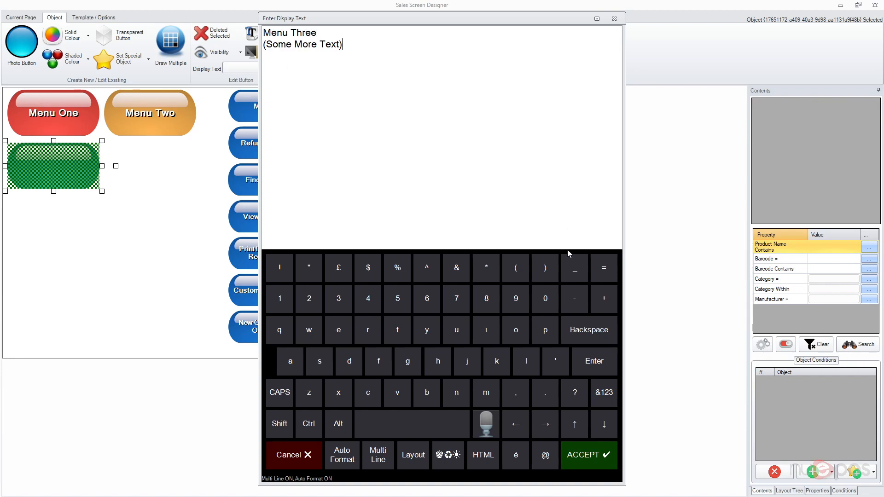
pyautogui.click(598, 463)
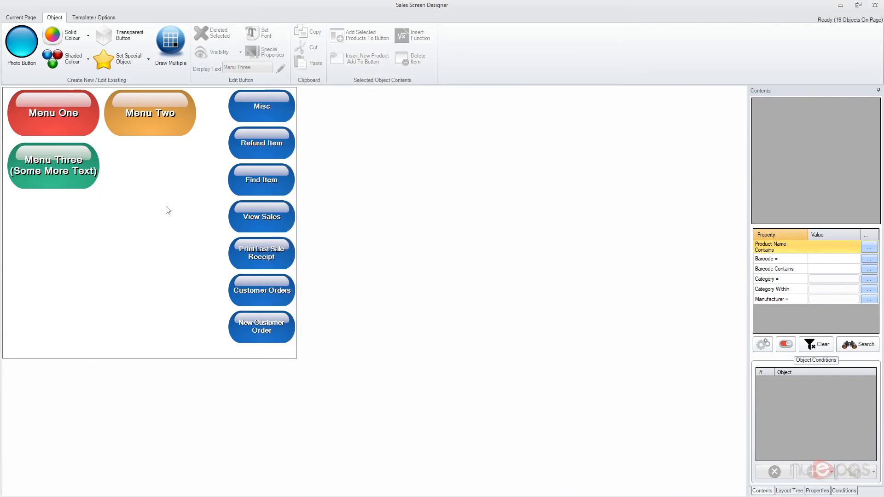
pyautogui.moveTo(183, 196); pyautogui.dragTo(56, 111)
pyautogui.click(139, 196)
pyautogui.click(79, 124)
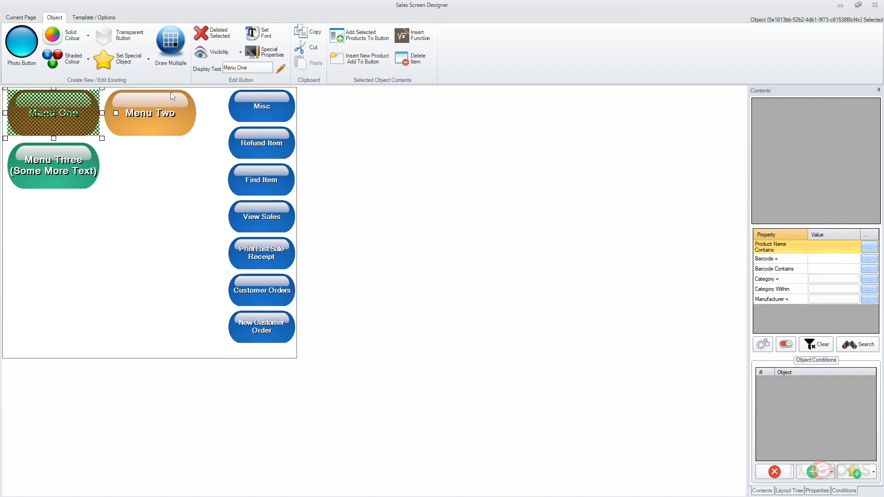
pyautogui.click(139, 190)
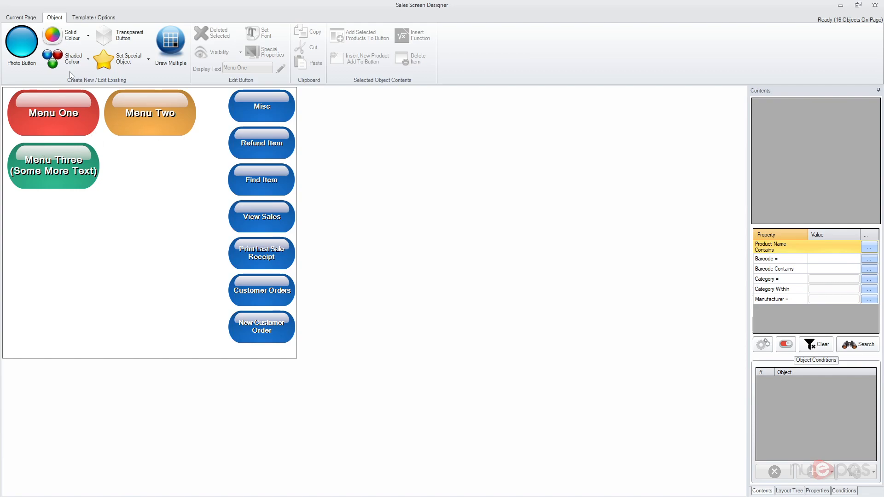
# - Add a solid light blue button below the Menu Two button, level with Menu Three
pyautogui.click(71, 38)
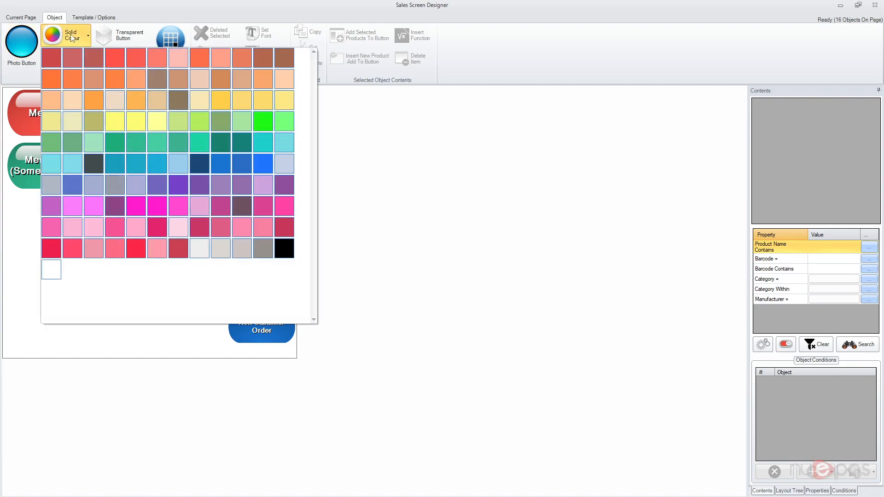
pyautogui.click(162, 167)
pyautogui.click(123, 162)
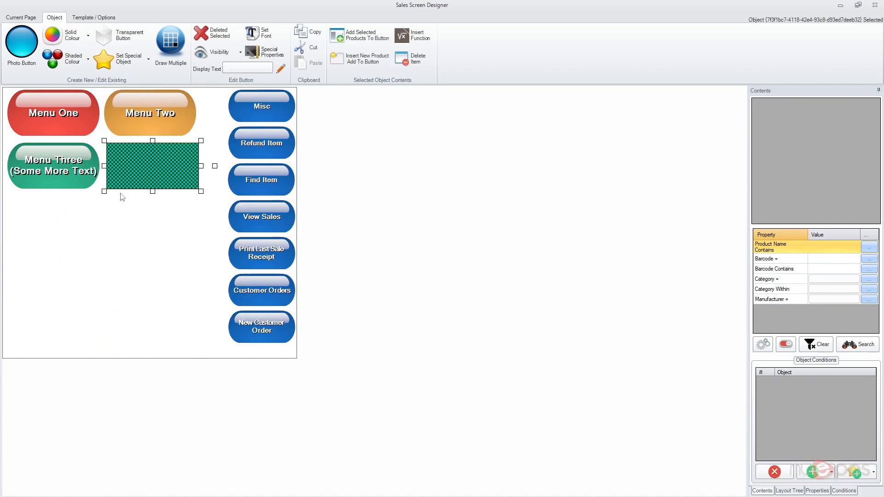
pyautogui.click(118, 247)
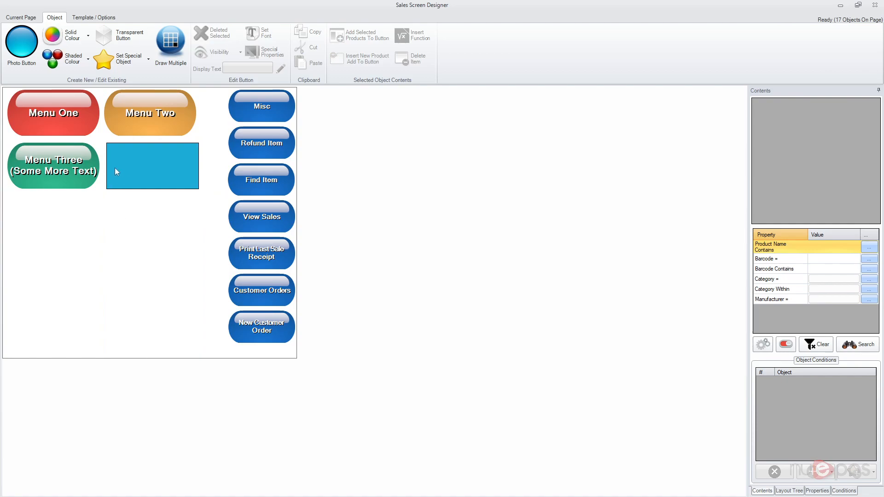
# - Move the light blue button slightly so its sides line up with the Menu Two button above it
pyautogui.click(62, 103)
pyautogui.click(121, 237)
pyautogui.click(135, 165)
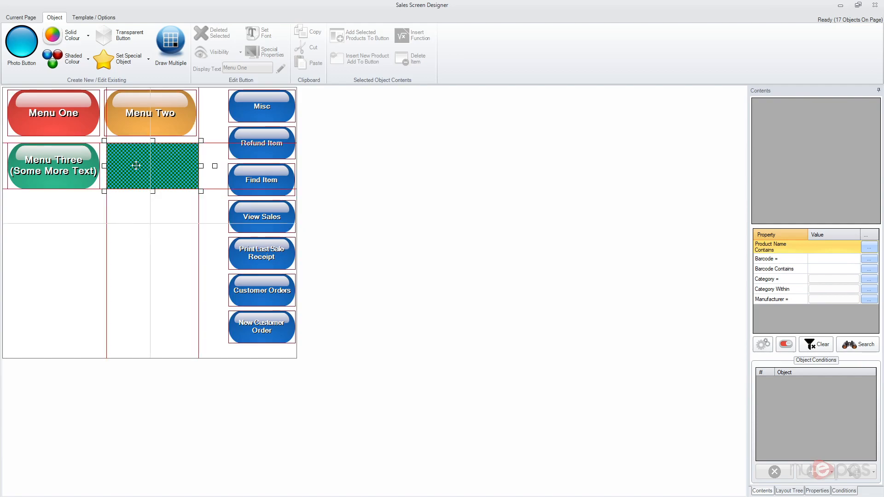
pyautogui.click(144, 236)
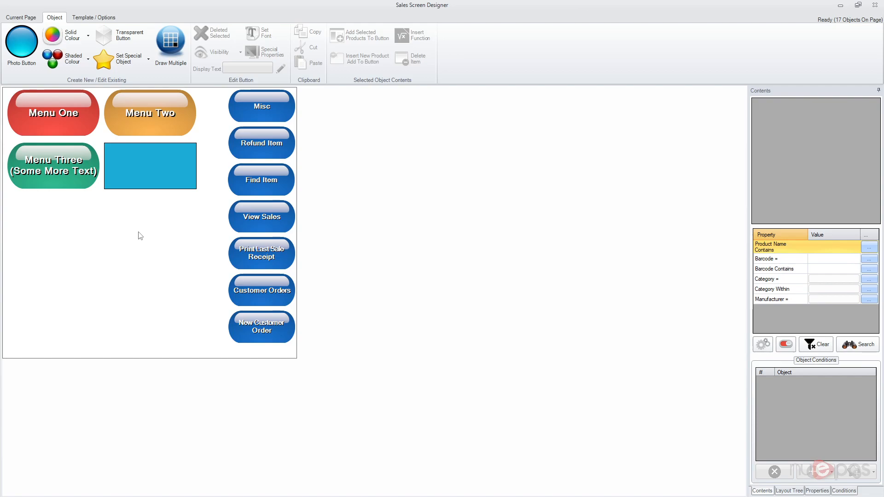
# - Add a shaded button below Menu Three that blends pale blue and mid-blue at an adjusted gradient angle
pyautogui.click(76, 61)
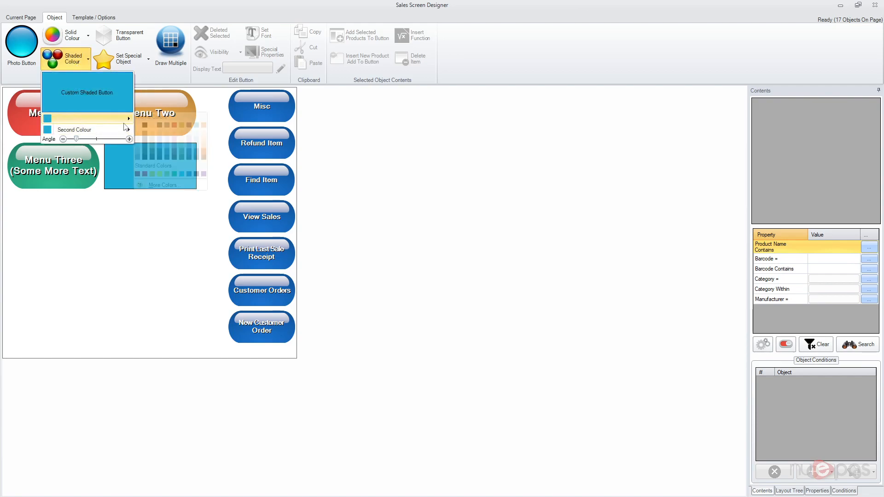
pyautogui.moveTo(127, 131)
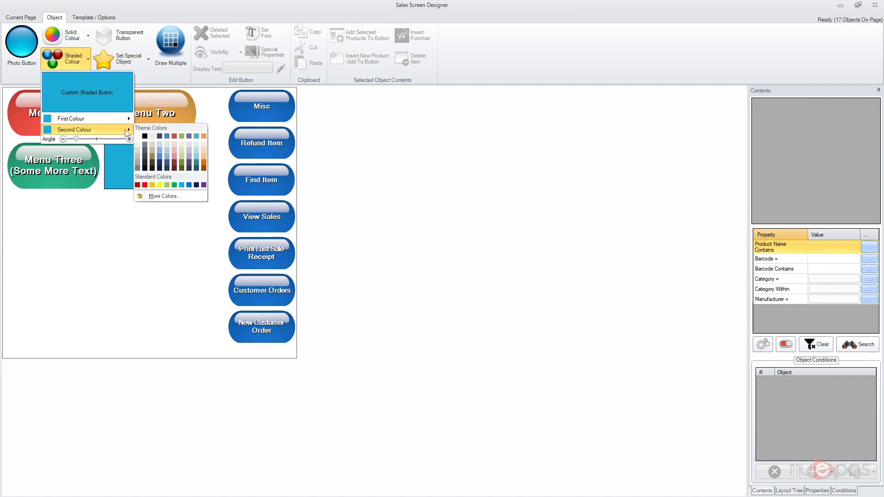
pyautogui.click(161, 159)
pyautogui.moveTo(128, 124)
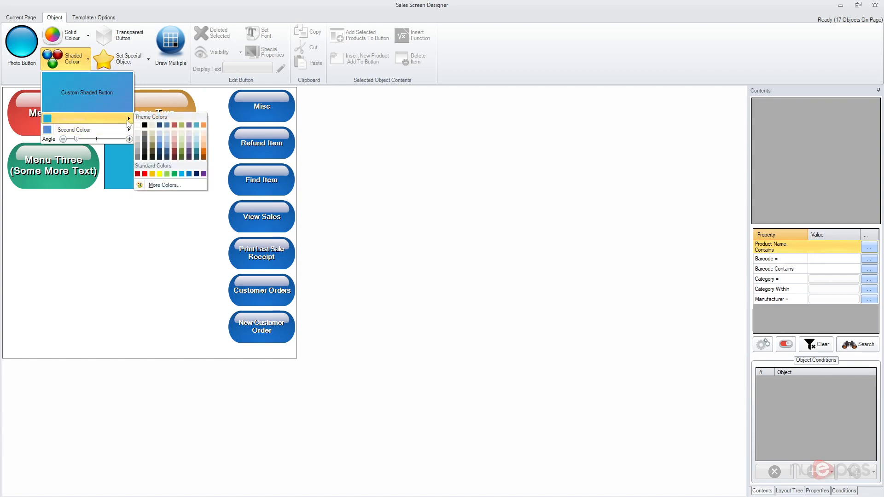
pyautogui.click(195, 135)
pyautogui.moveTo(77, 139)
pyautogui.mouseDown()
pyautogui.moveTo(100, 139)
pyautogui.moveTo(86, 229)
pyautogui.mouseUp()
pyautogui.click(96, 95)
pyautogui.click(123, 306)
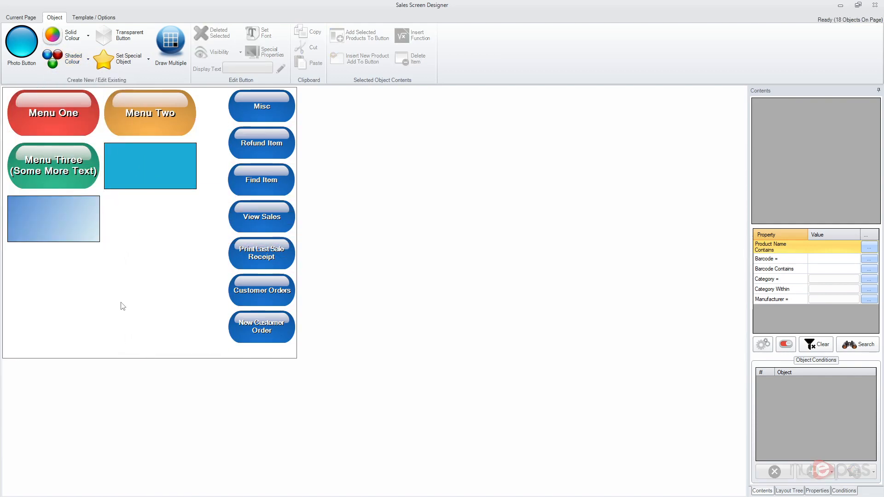
# - Open the page behind the Menu One button and go back to the main page
pyautogui.click(45, 117)
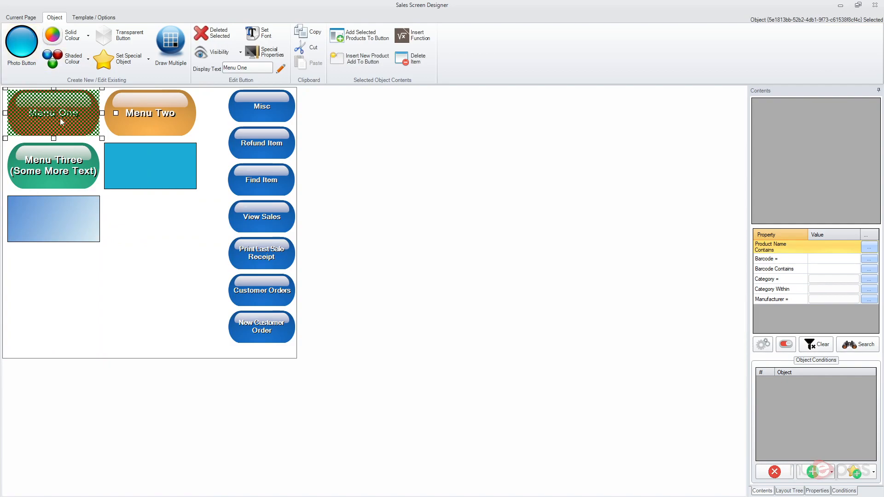
pyautogui.doubleClick(60, 117)
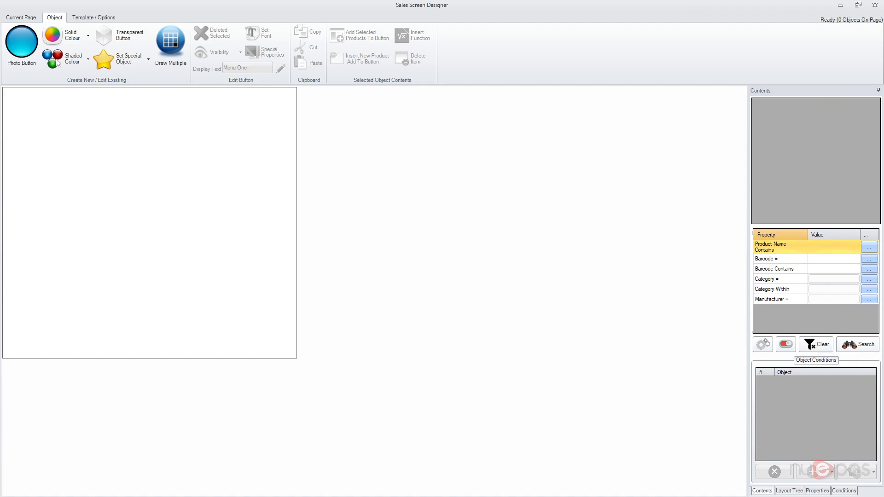
pyautogui.click(23, 18)
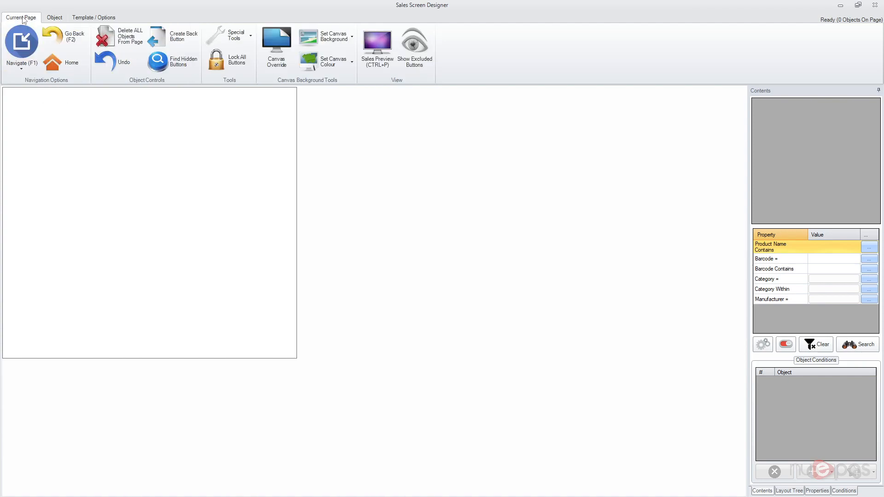
pyautogui.click(75, 40)
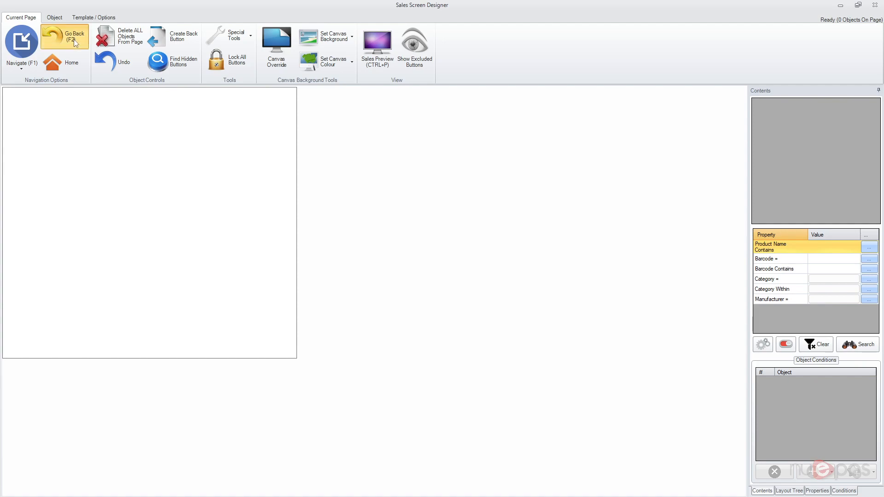
# - Navigate into the Menu One page, go back to the main page, and enter the Menu One page again
pyautogui.click(22, 44)
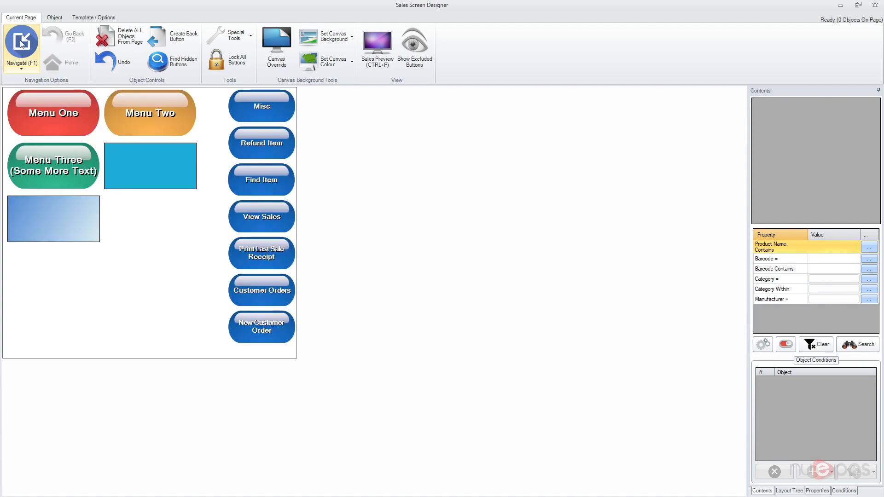
pyautogui.click(59, 112)
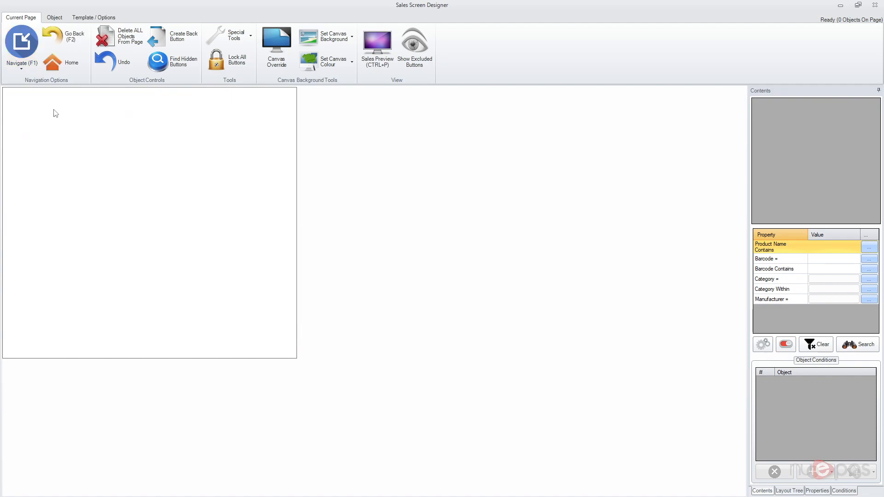
pyautogui.click(72, 42)
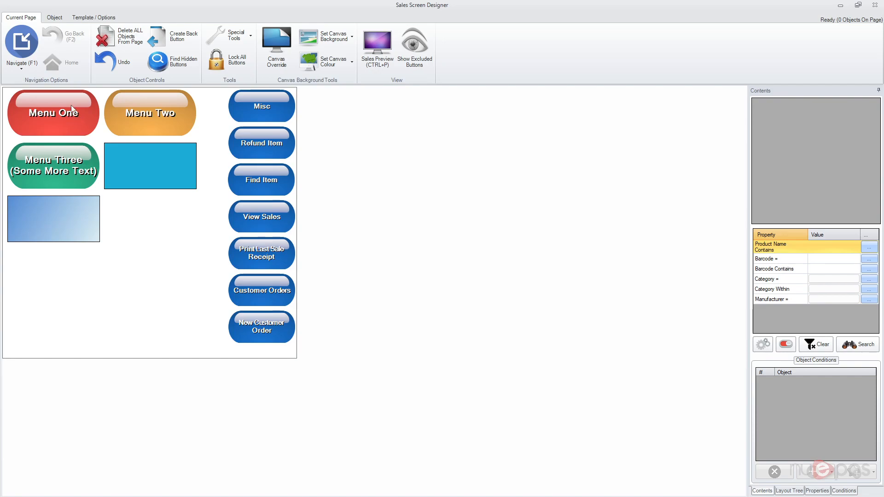
pyautogui.click(69, 117)
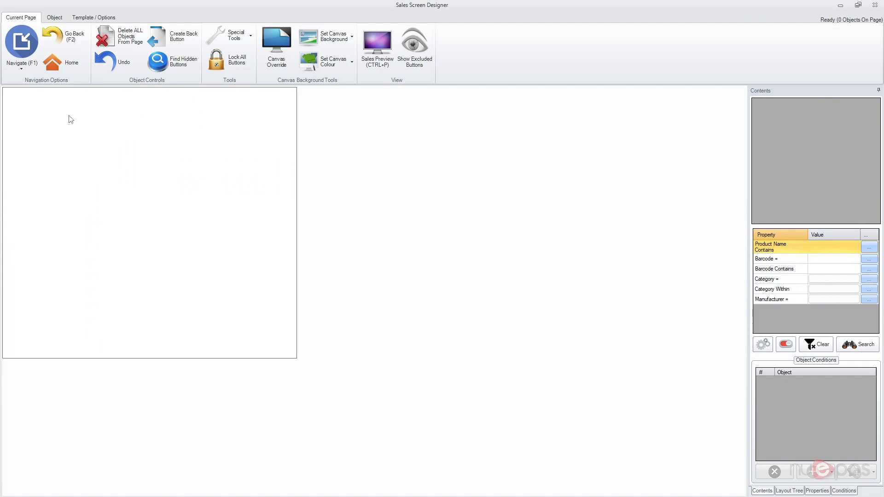
# - Add three photo buttons in lime green, pale green and turquoise, spread across the blank Menu One page
pyautogui.click(50, 18)
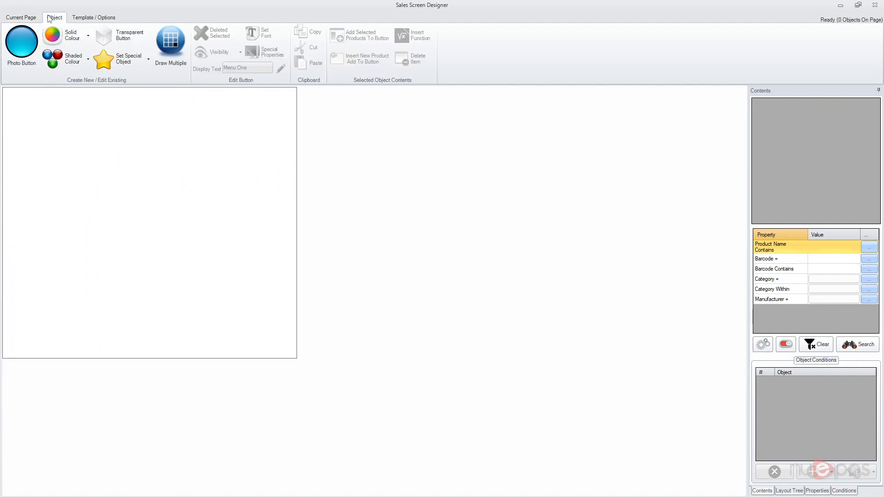
pyautogui.click(21, 42)
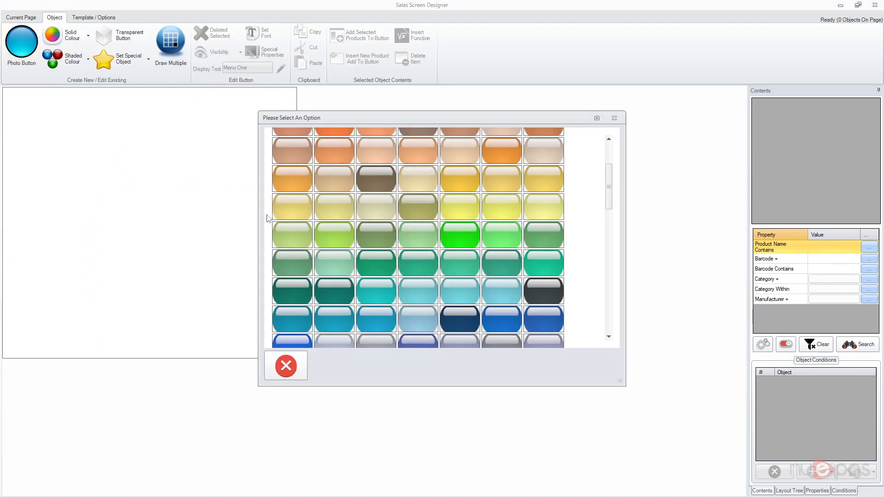
pyautogui.click(338, 234)
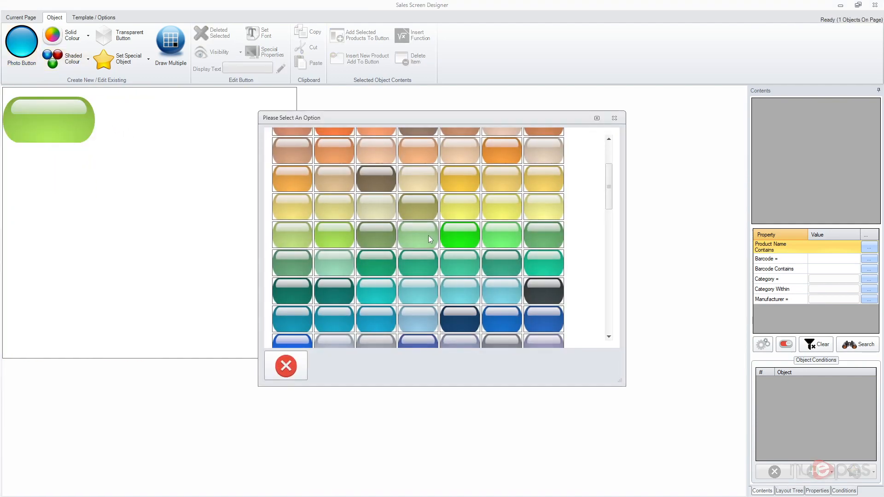
pyautogui.click(430, 237)
pyautogui.moveTo(95, 158); pyautogui.dragTo(205, 137)
pyautogui.click(21, 45)
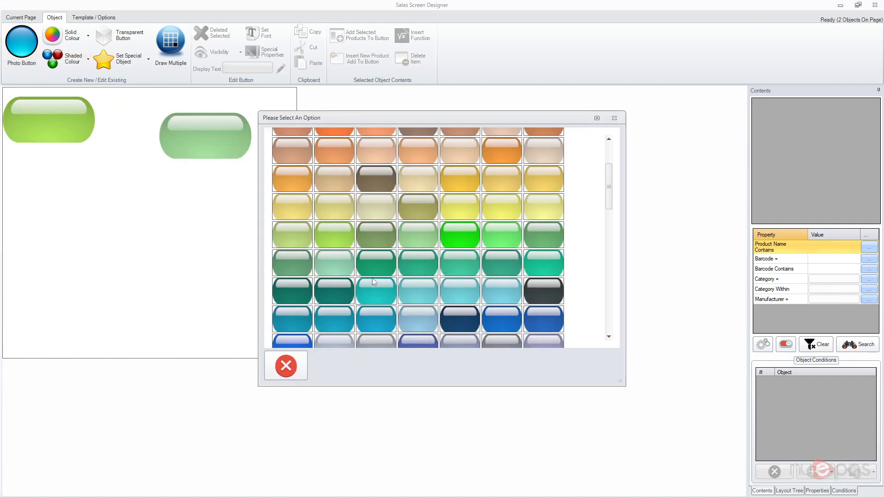
pyautogui.click(374, 285)
pyautogui.moveTo(80, 170); pyautogui.dragTo(101, 207)
# - Select all three photo buttons on the Menu One page and delete them together
pyautogui.moveTo(267, 279); pyautogui.dragTo(49, 116)
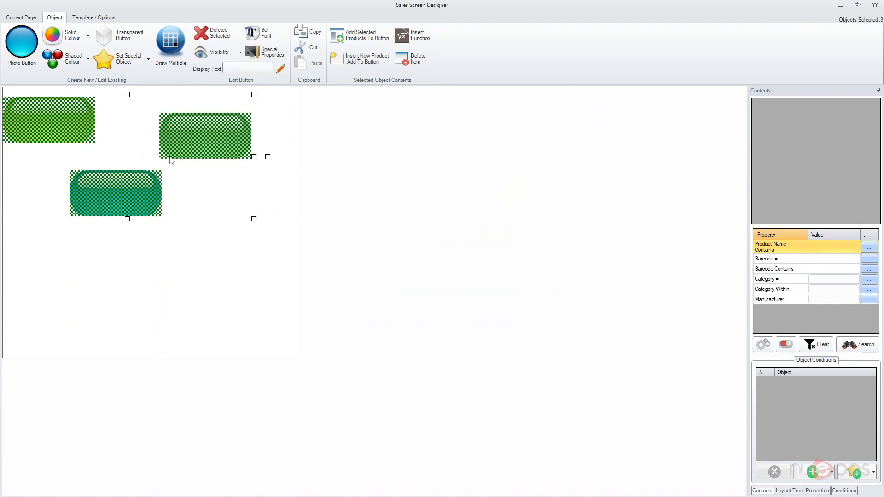
pyautogui.click(220, 35)
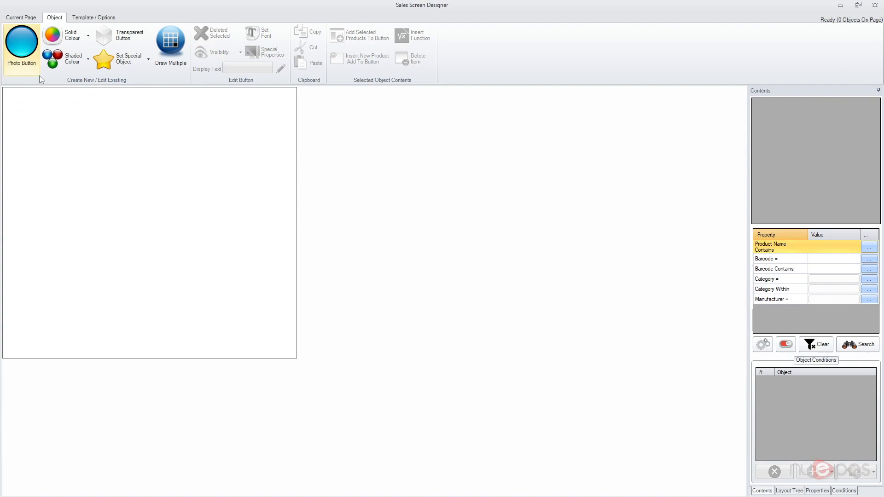
# - Add a single green photo button to the Menu One page and delete that object
pyautogui.click(27, 51)
pyautogui.click(369, 238)
pyautogui.rightClick(68, 146)
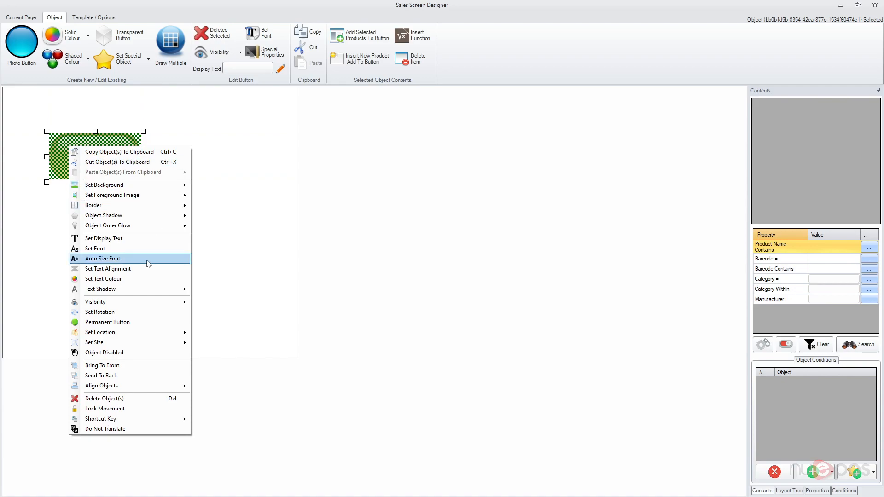
pyautogui.click(157, 399)
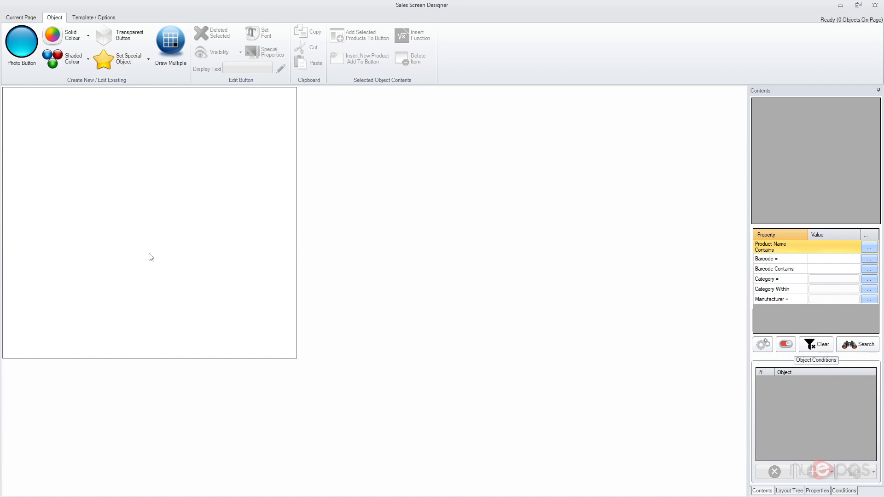
# - Use Draw Multiple to fill the Menu One page with 16 orange-red Style 1 photo buttons, including a Back button
pyautogui.click(174, 50)
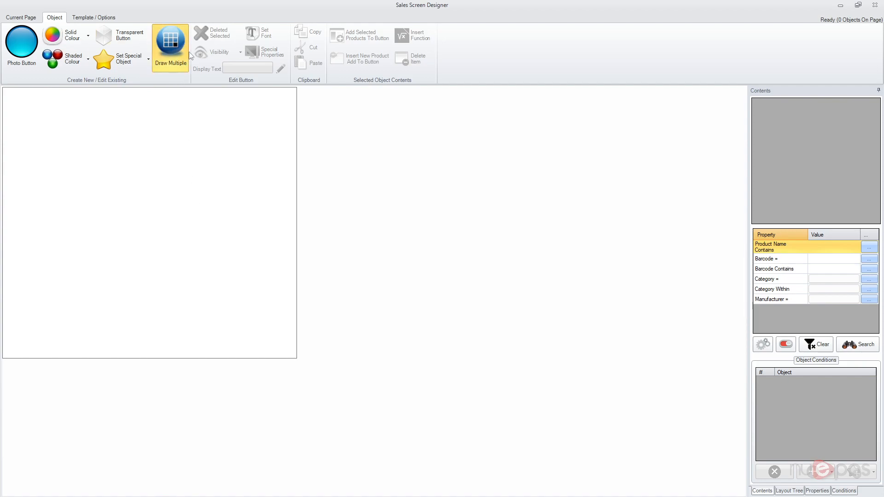
pyautogui.click(21, 54)
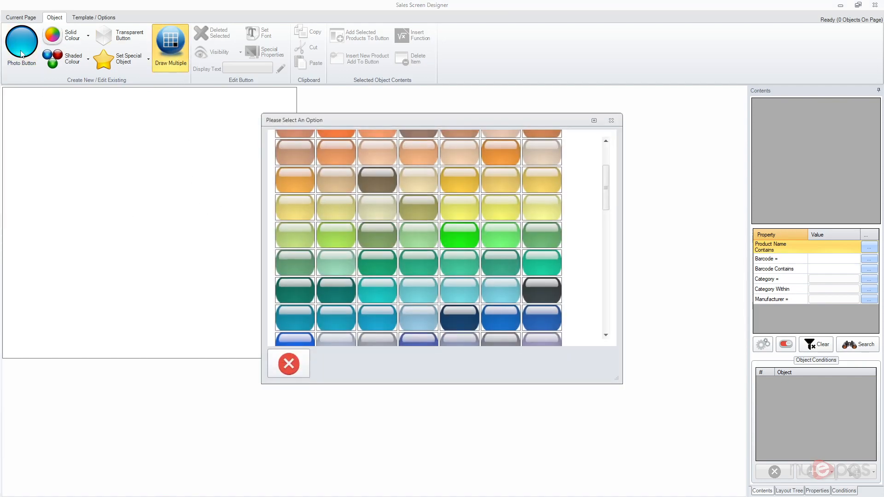
pyautogui.scroll(3, 446, 248)
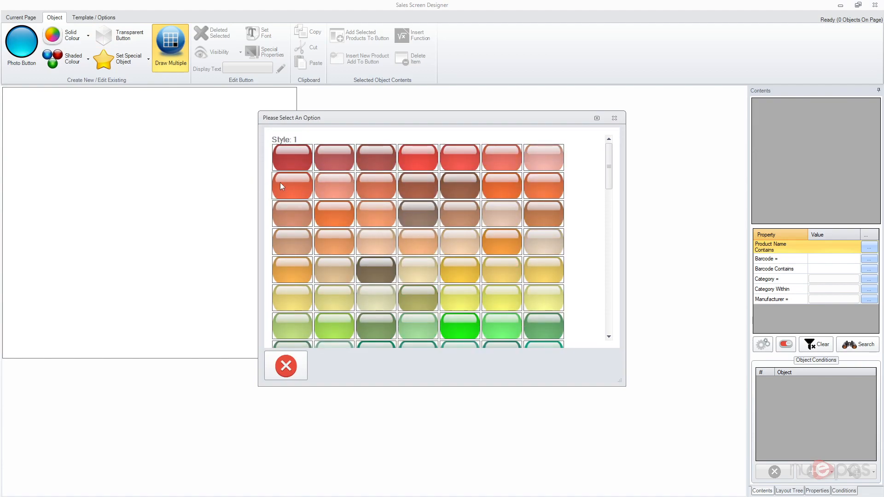
pyautogui.click(289, 184)
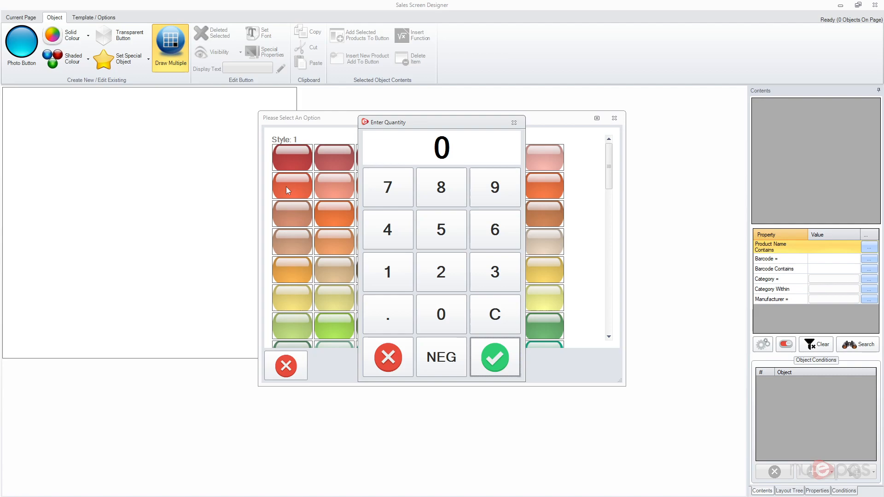
pyautogui.click(395, 272)
pyautogui.click(494, 230)
pyautogui.click(490, 350)
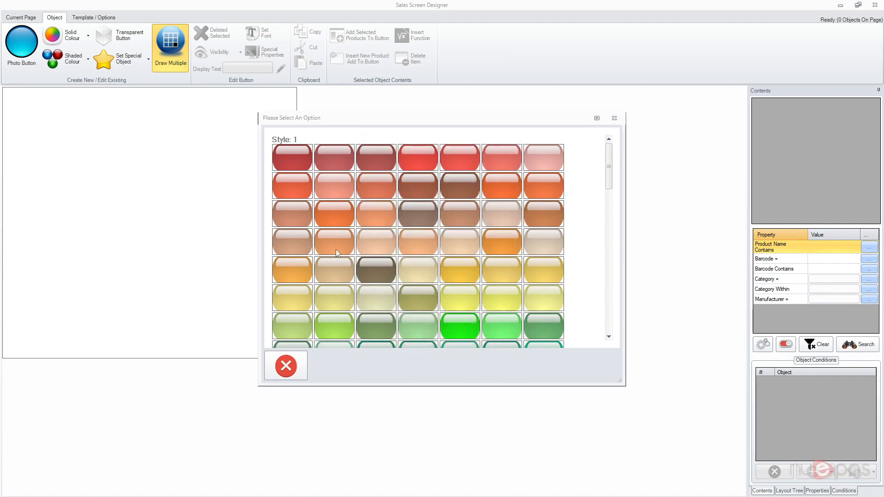
pyautogui.click(371, 267)
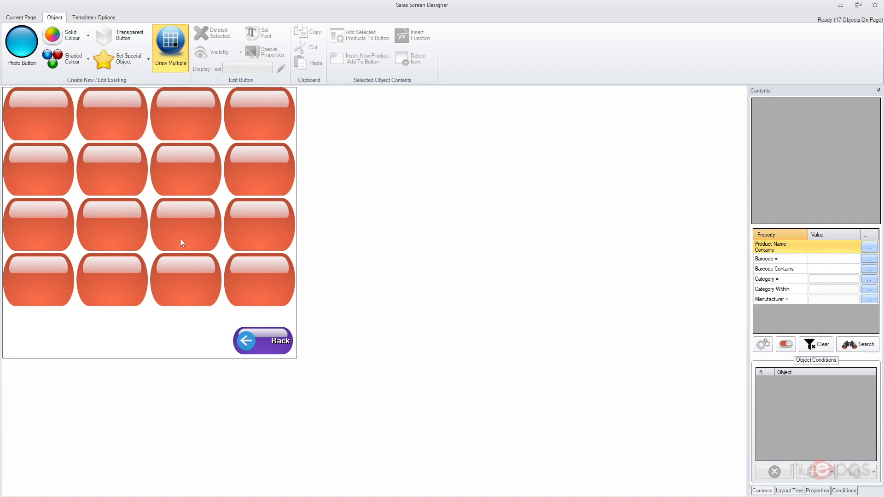
# - Select and deselect the lowest row of orange-red buttons, and turn off Draw Multiple
pyautogui.moveTo(260, 313); pyautogui.dragTo(28, 274)
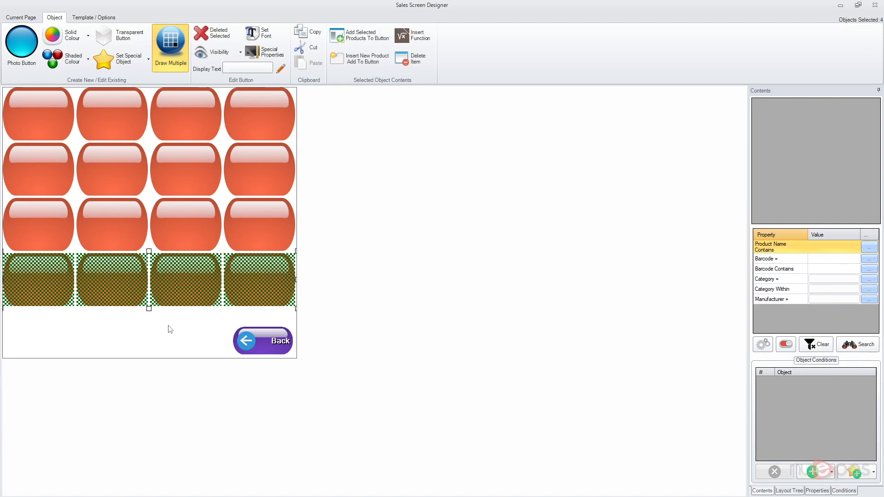
pyautogui.click(152, 331)
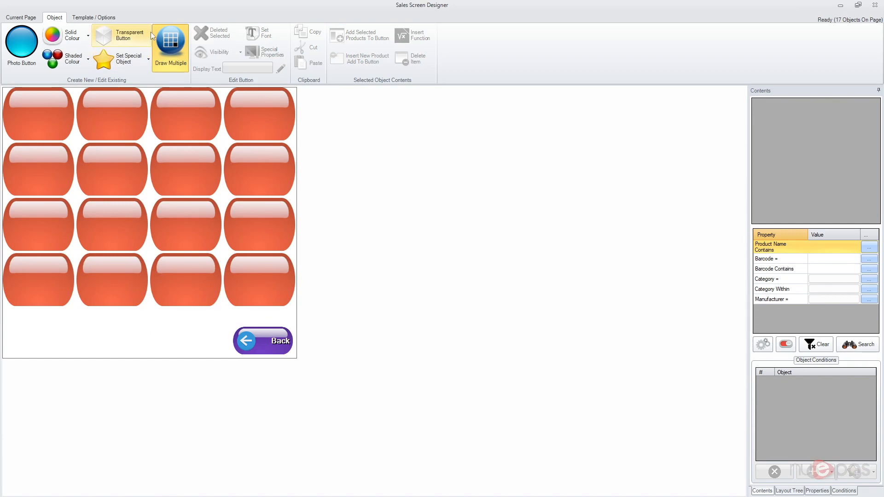
pyautogui.click(167, 43)
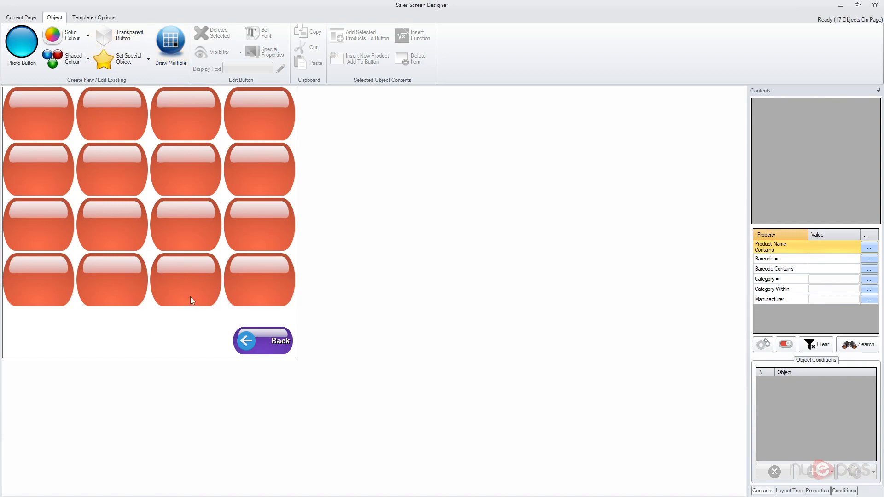
# - Select the Back button to check its object conditions, and return to the main page
pyautogui.click(270, 339)
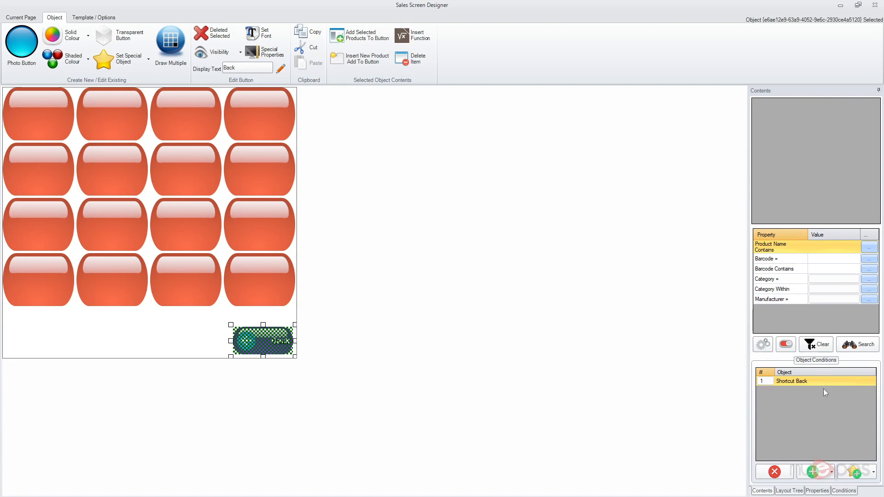
pyautogui.click(19, 16)
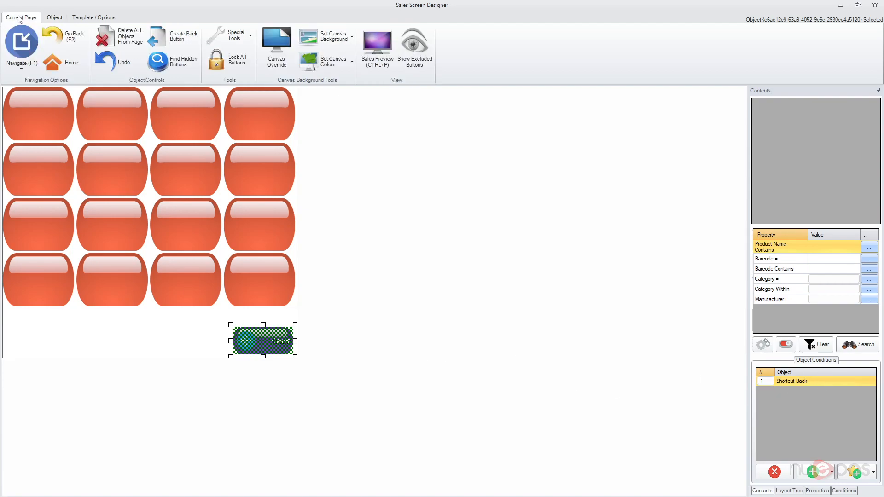
pyautogui.click(65, 37)
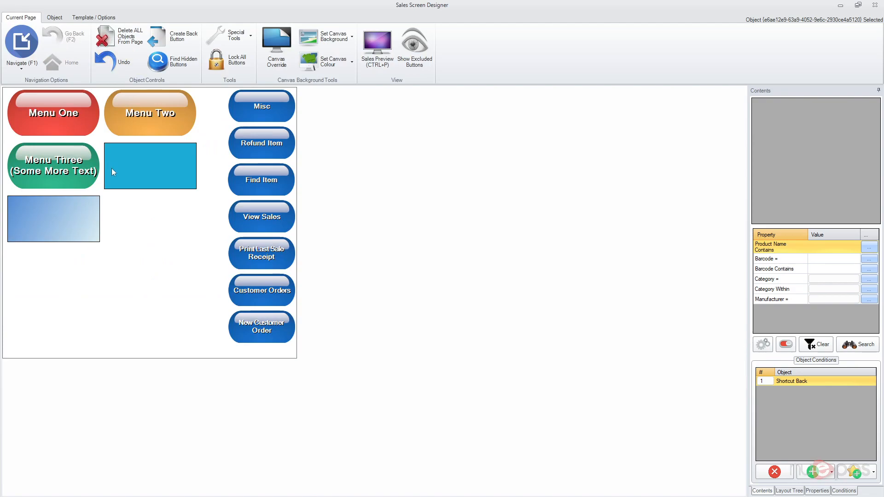
# - Close the Sales Screen Designer and open the sales screen in Sales Mode
pyautogui.click(875, 5)
pyautogui.click(120, 138)
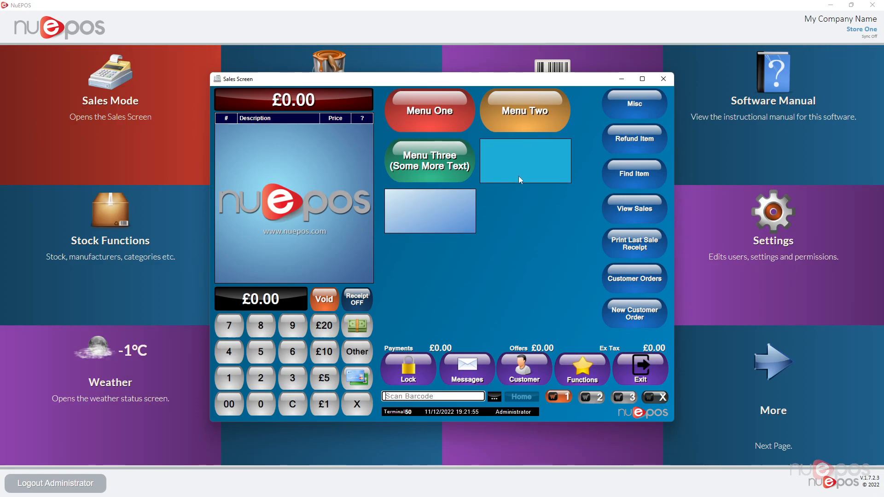
# - Test the Menu One page on the sales screen, leaving it once with Back and once with Home
pyautogui.click(446, 115)
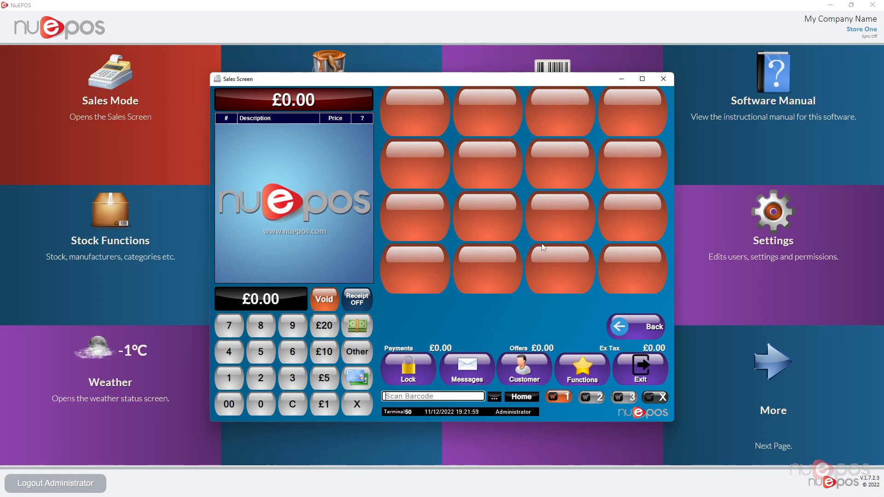
pyautogui.click(634, 330)
pyautogui.click(439, 114)
pyautogui.click(522, 398)
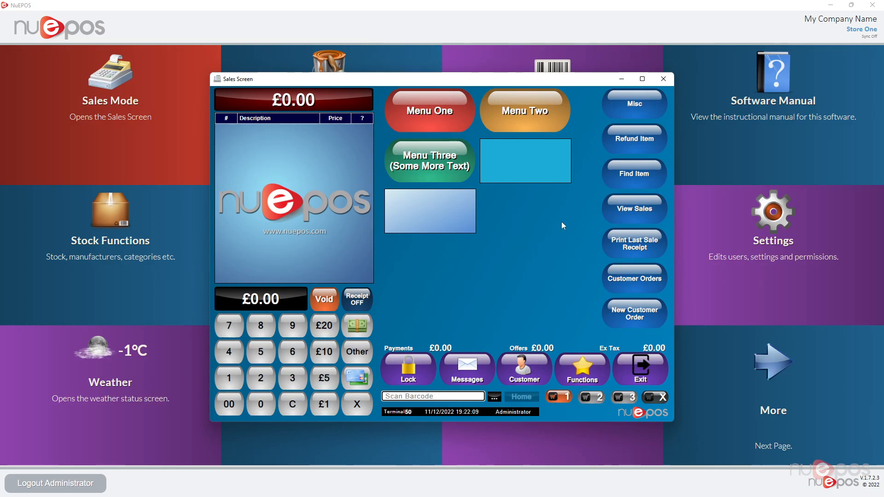
# - Exit the sales screen, open the Sales Screen Designer, and go into the Menu One page
pyautogui.click(630, 371)
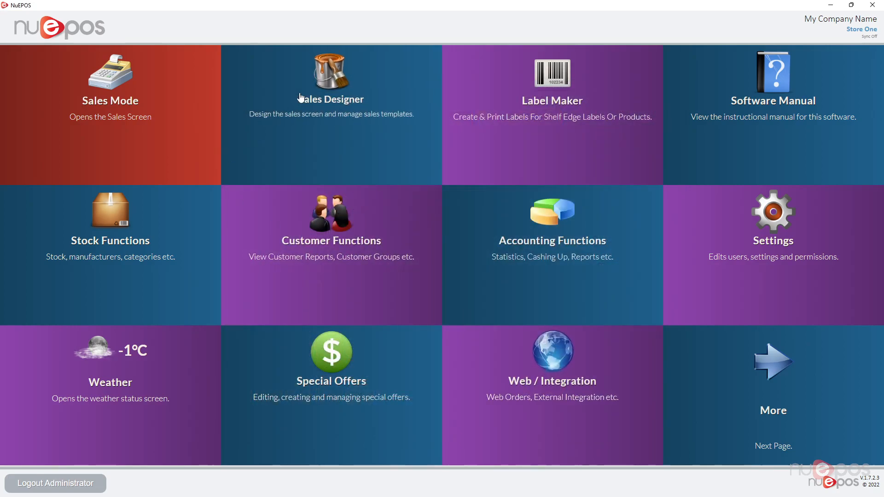
pyautogui.click(299, 97)
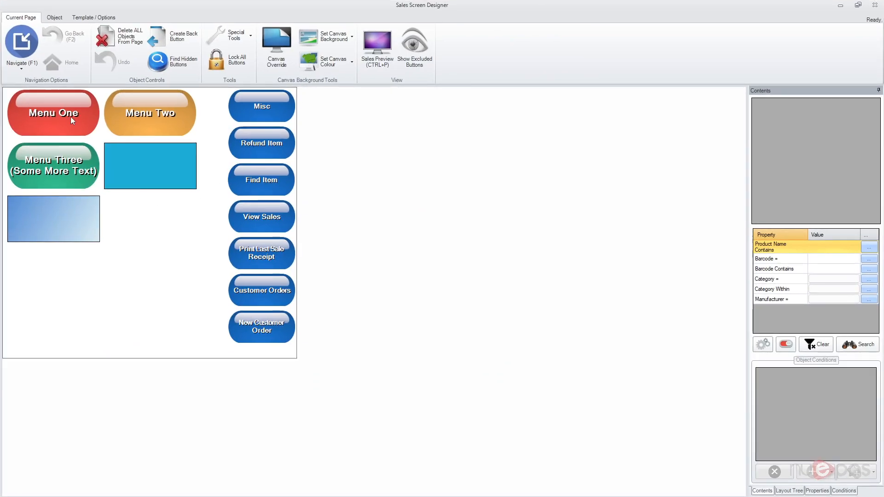
pyautogui.click(70, 117)
pyautogui.doubleClick(59, 112)
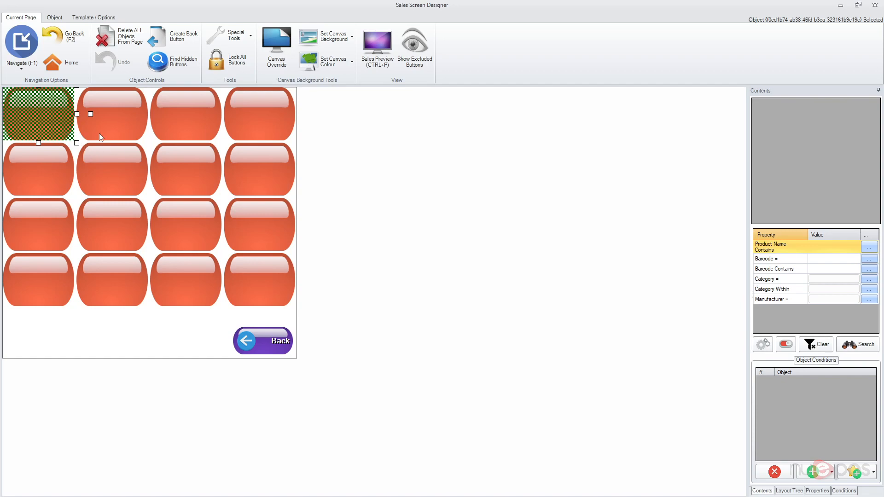
# - Label the first button on the Menu One page More Options and give it the orange glossy photo button style
pyautogui.click(54, 17)
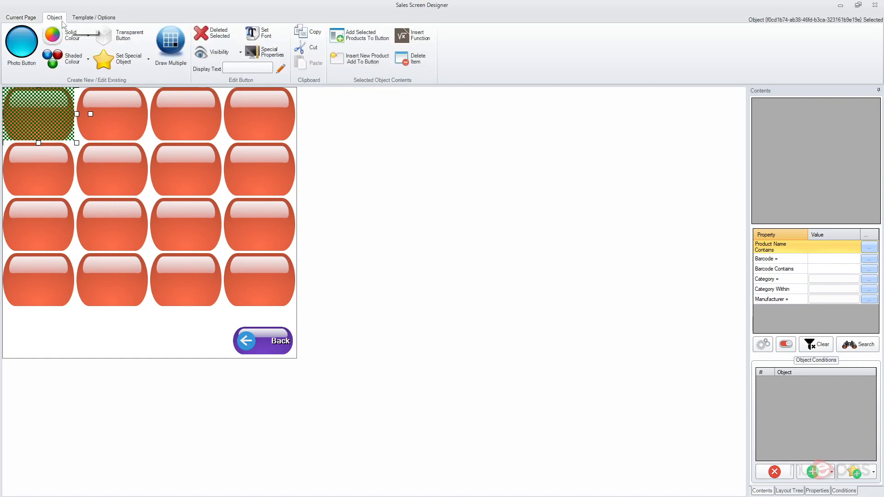
pyautogui.click(246, 69)
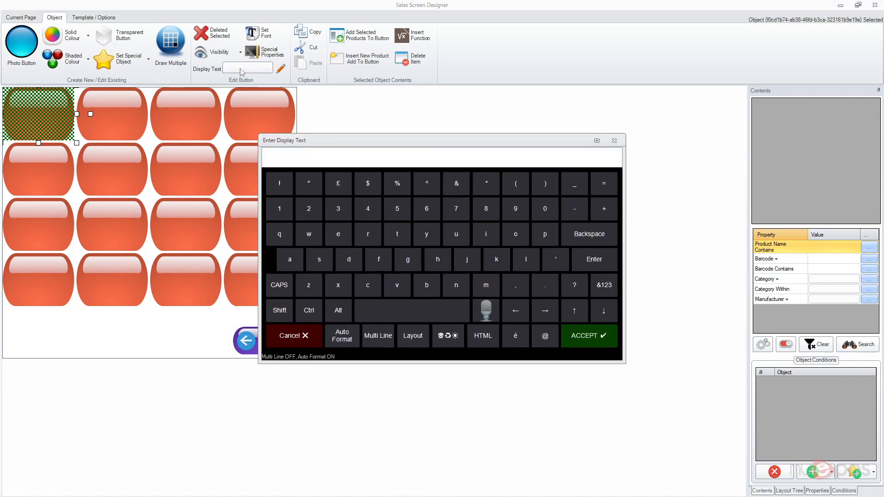
pyautogui.write('More Options')
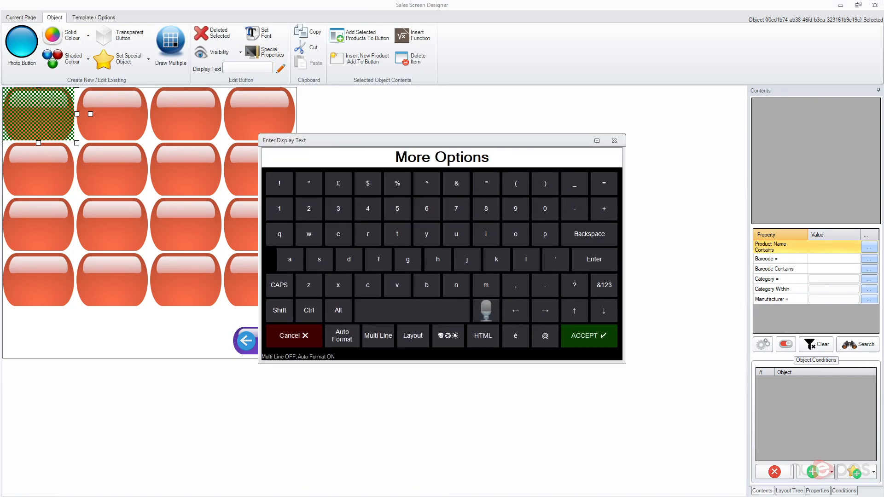
pyautogui.press('Return')
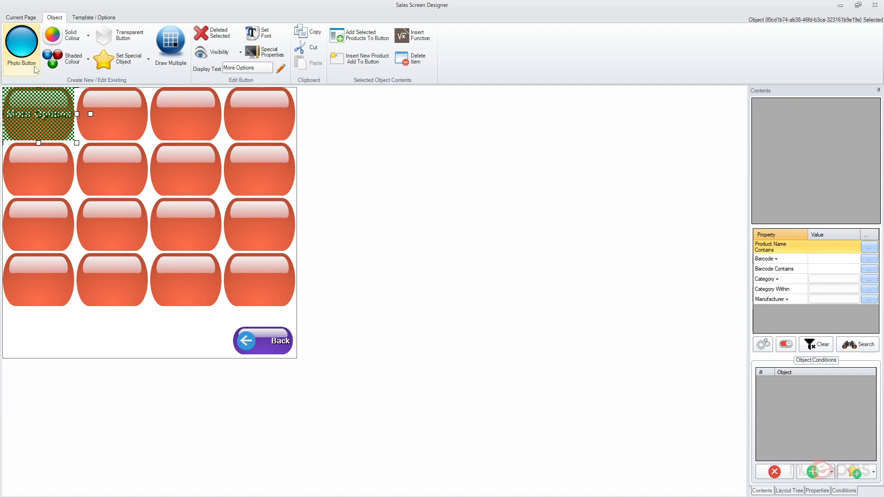
pyautogui.click(18, 42)
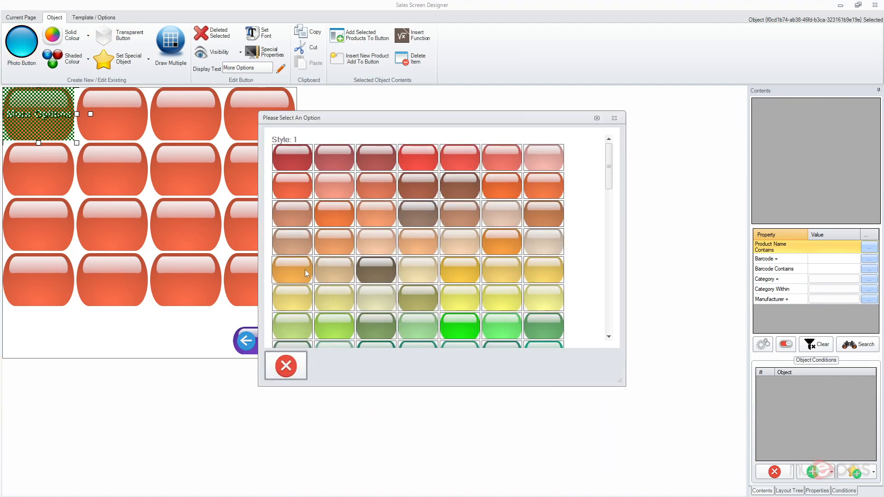
pyautogui.click(305, 269)
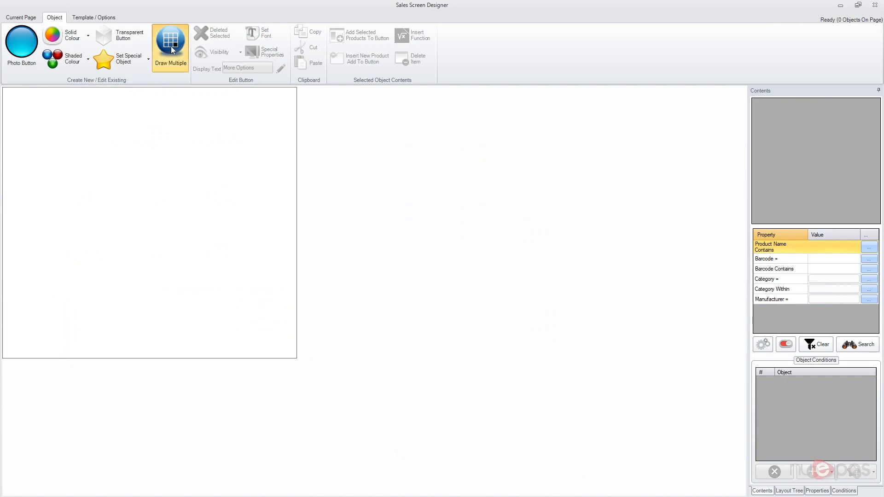
# - Fill the empty More Options page with 16 orange glossy photo buttons using Draw Multiple
pyautogui.click(170, 46)
pyautogui.click(27, 42)
pyautogui.click(285, 275)
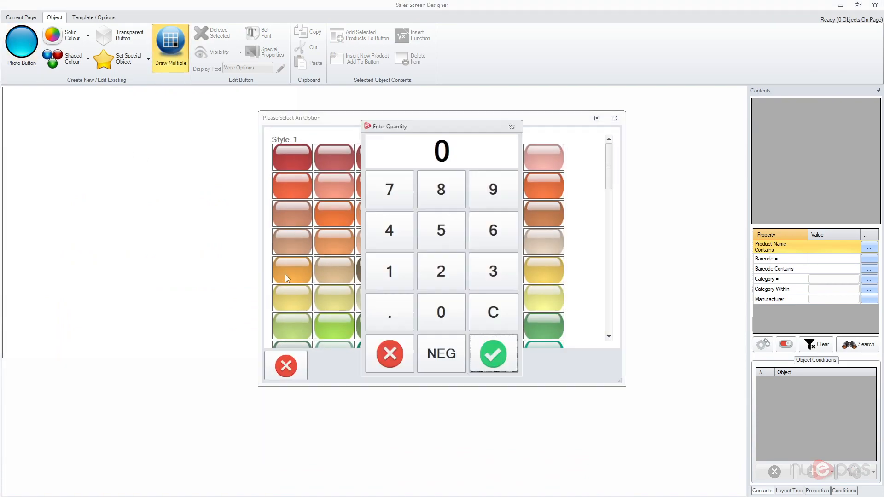
pyautogui.write('16')
pyautogui.press('Return')
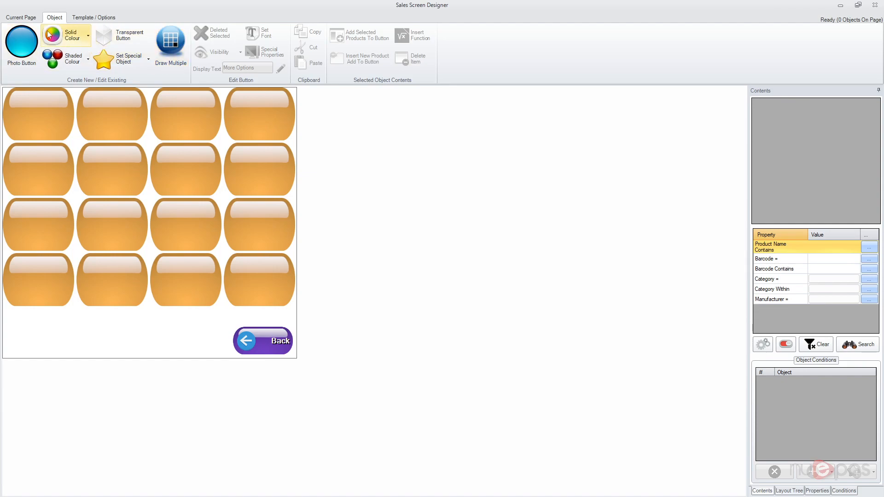
# - Go back from the More Options page to the main page and reopen the Menu One page
pyautogui.click(24, 19)
pyautogui.click(88, 39)
pyautogui.click(73, 39)
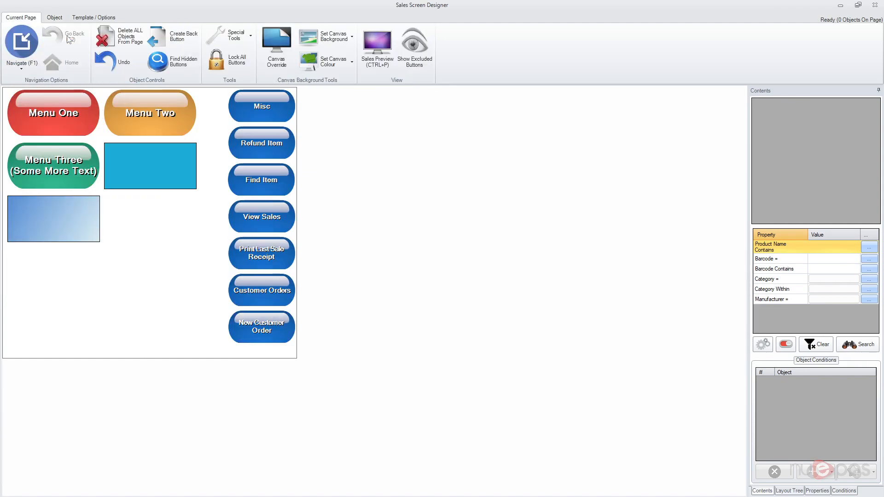
pyautogui.doubleClick(63, 112)
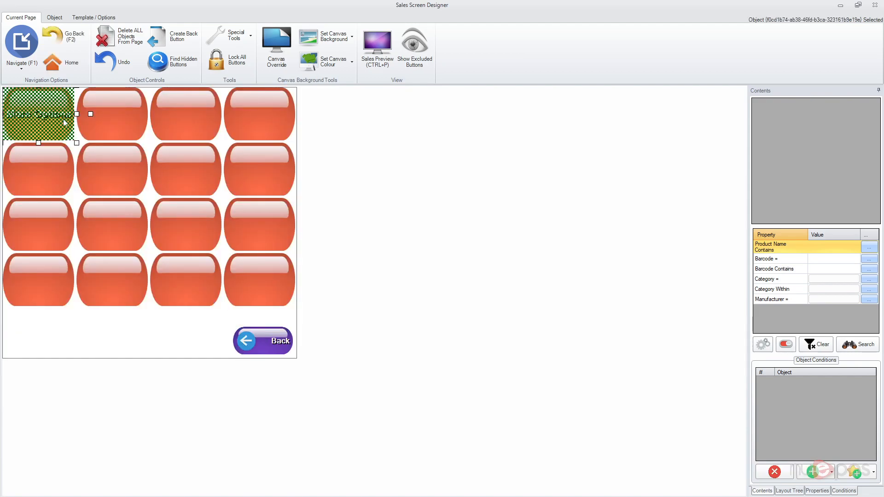
# - Insert a new product on the second button of the first row and name it Object Example 1
pyautogui.click(115, 126)
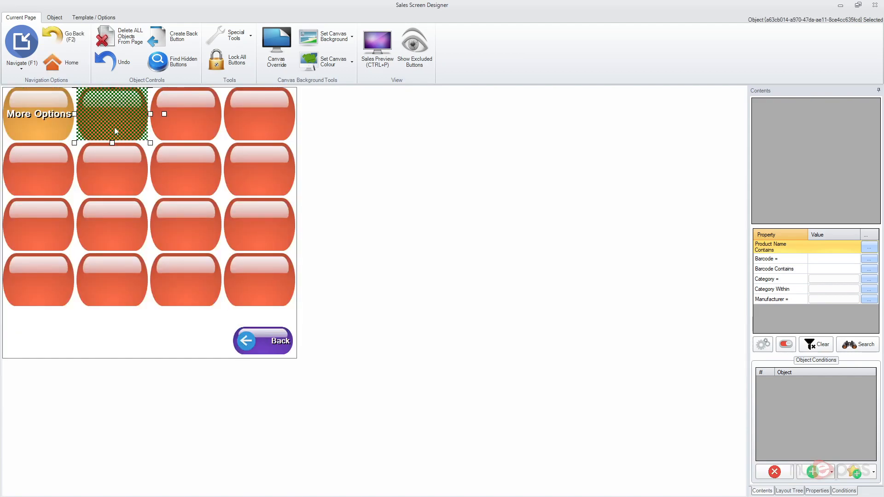
pyautogui.click(851, 347)
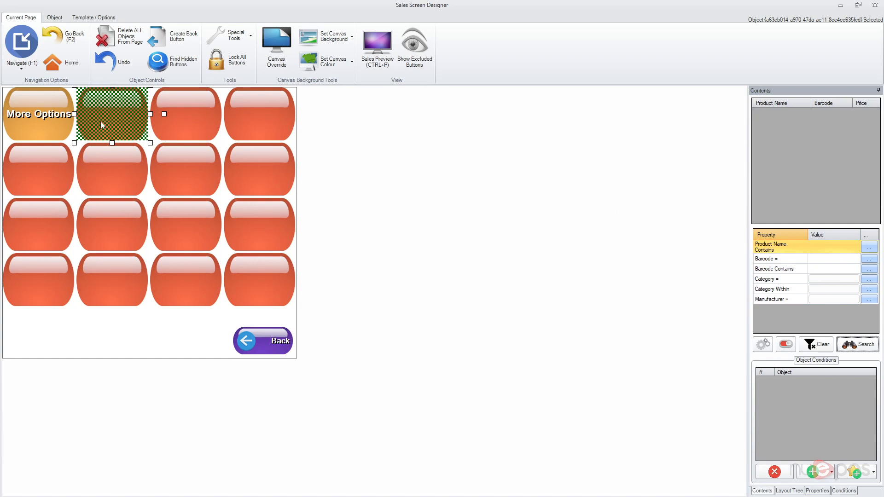
pyautogui.click(55, 18)
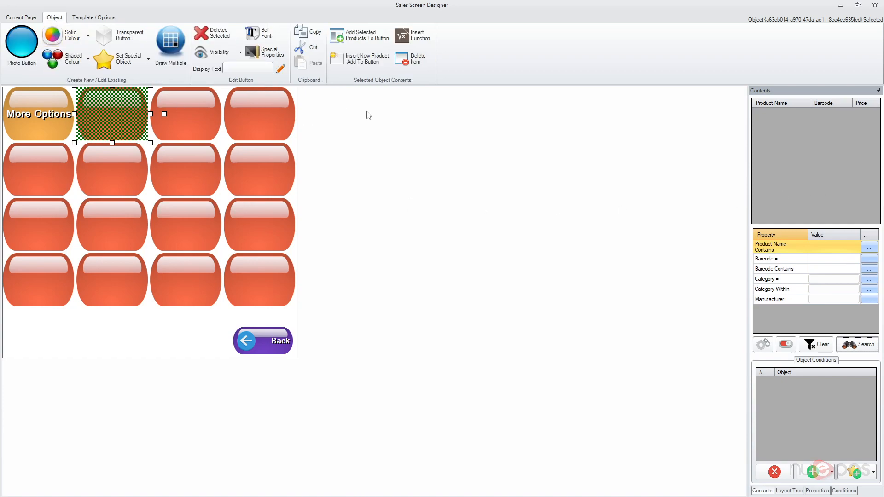
pyautogui.click(371, 65)
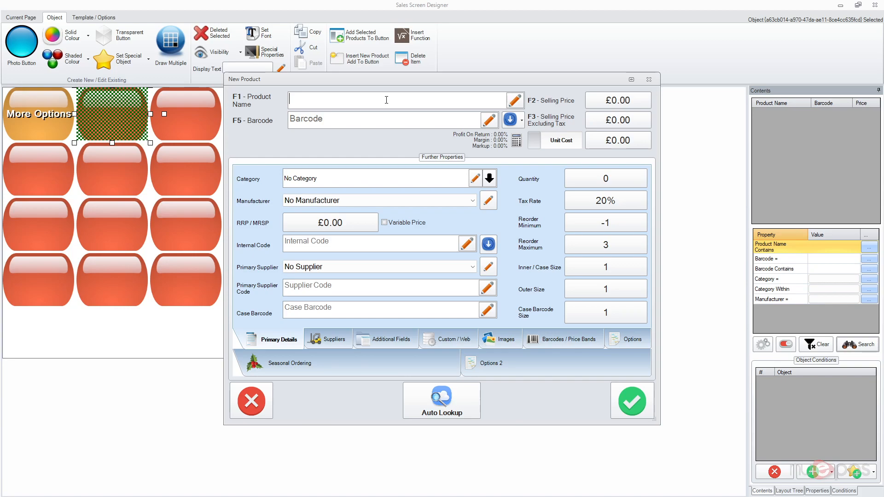
pyautogui.write('Objec')
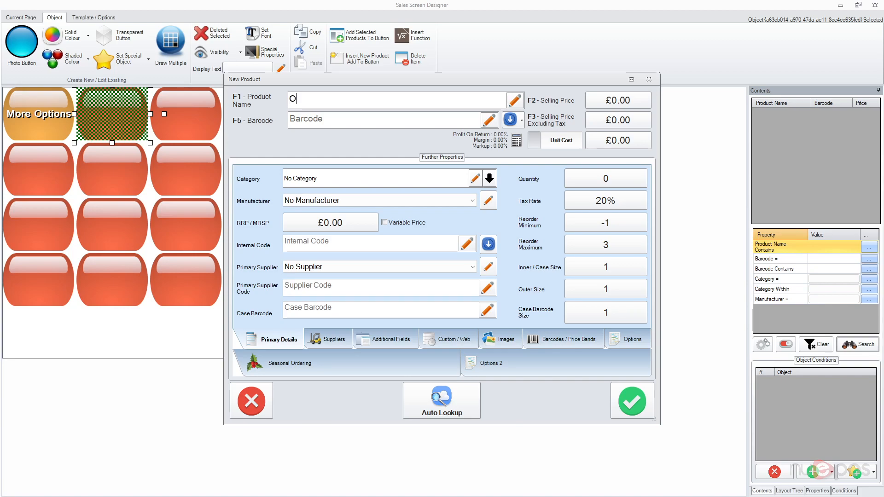
pyautogui.write('xample 1')
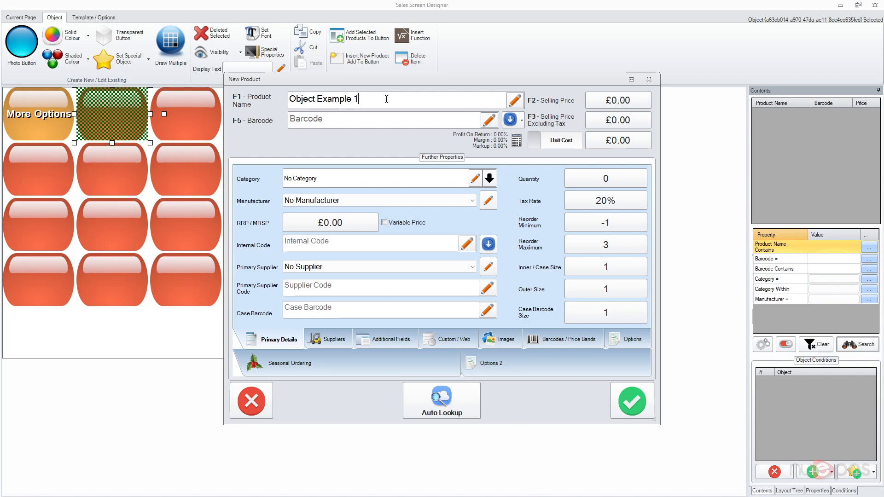
# - Set the new product's selling price to £1.00 and save the product
pyautogui.click(617, 101)
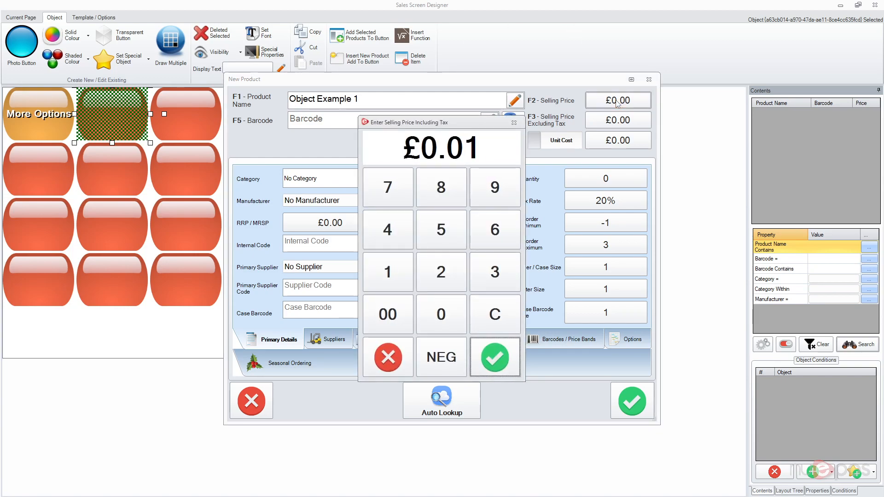
pyautogui.write('100')
pyautogui.press('Return')
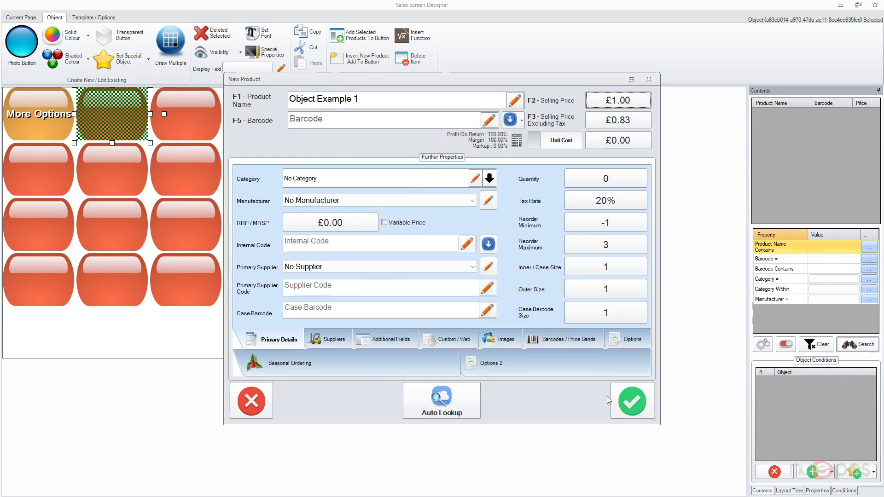
pyautogui.click(630, 402)
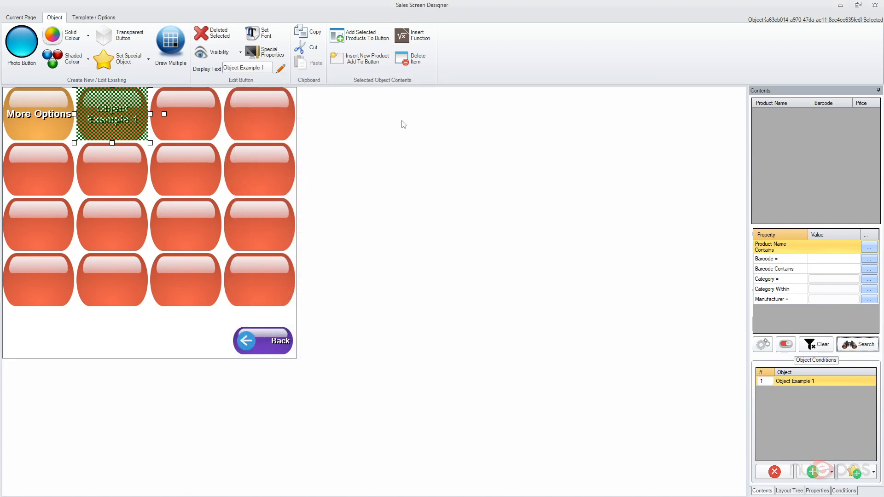
# - Search the product list and check the new product in the button's object conditions
pyautogui.click(859, 345)
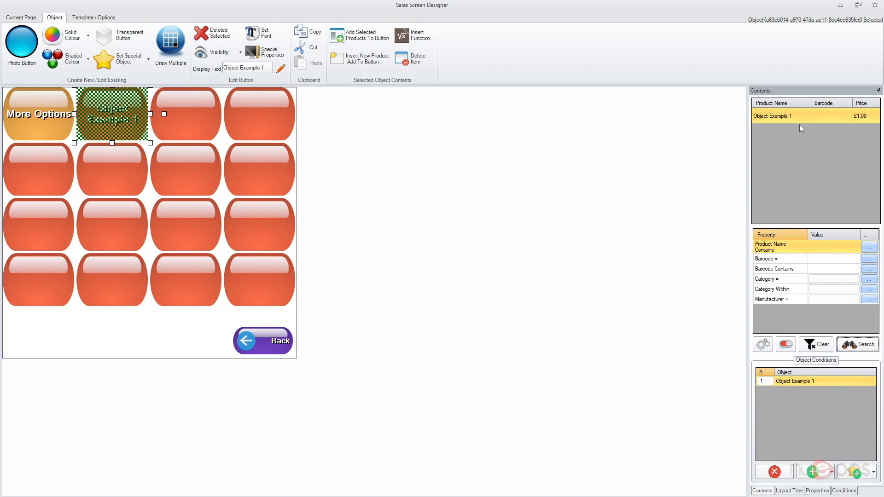
pyautogui.click(131, 103)
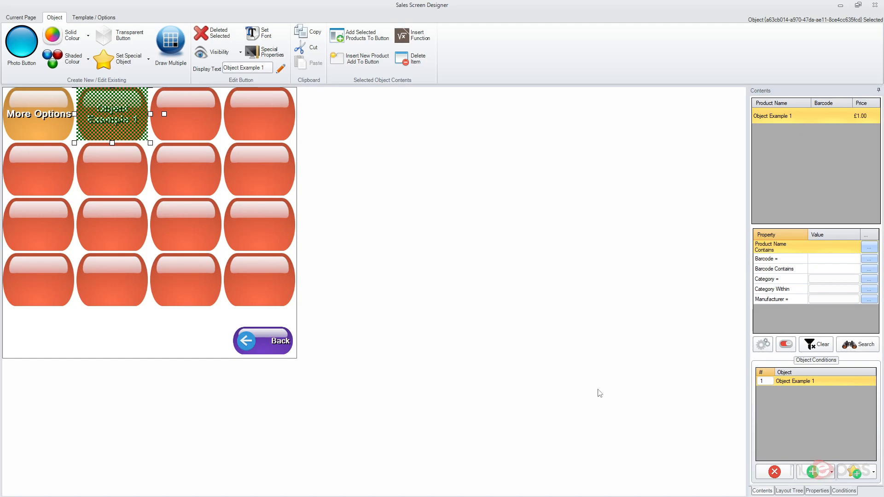
pyautogui.click(792, 383)
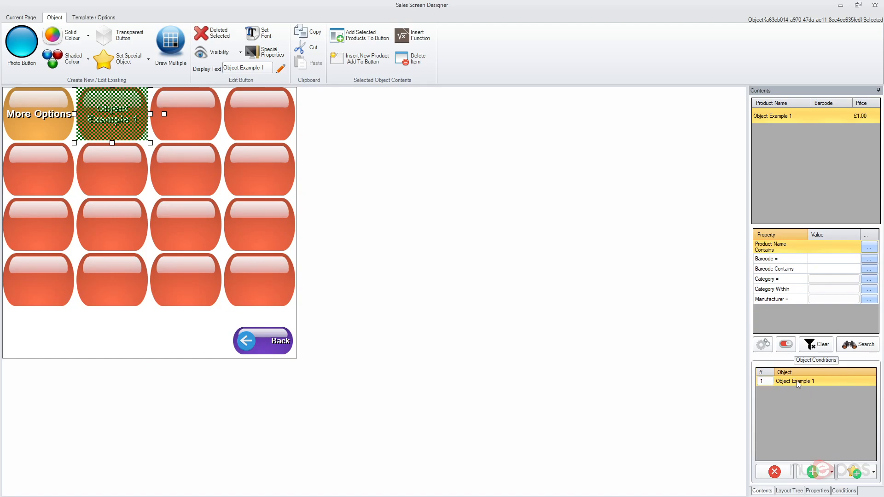
# - Change the product button's display text to Object One, and deselect the button
pyautogui.click(263, 69)
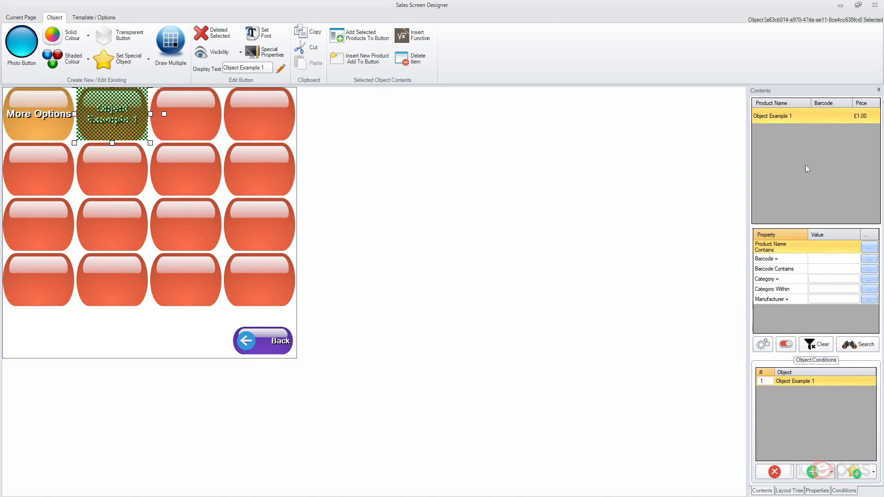
pyautogui.click(248, 75)
pyautogui.click(431, 158)
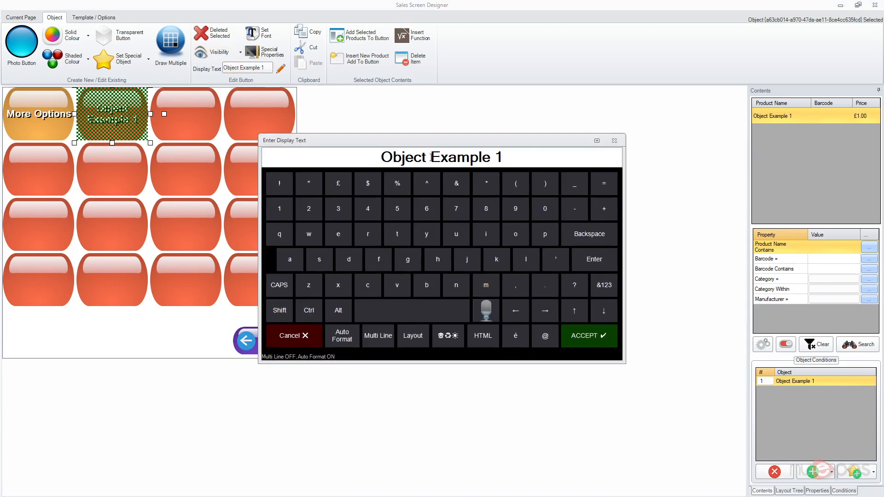
pyautogui.moveTo(431, 157); pyautogui.dragTo(497, 163)
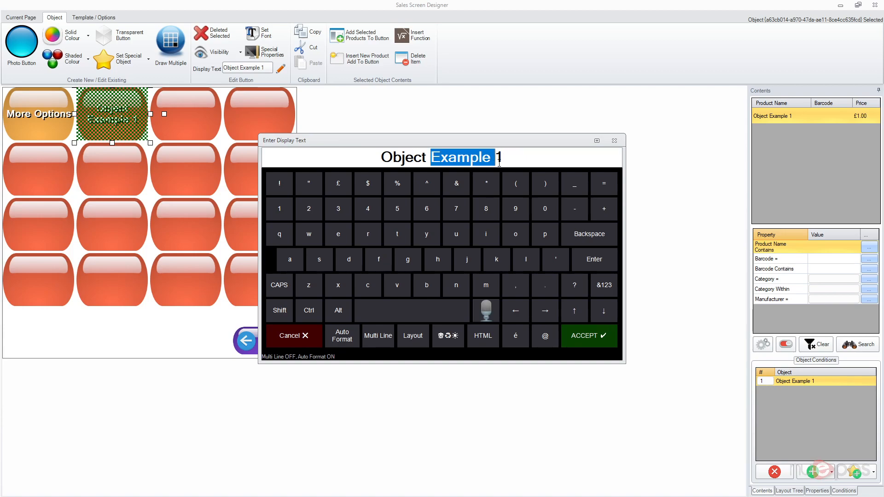
pyautogui.press('BackSpace')
pyautogui.press('Delete')
pyautogui.write('One')
pyautogui.press('Return')
pyautogui.click(109, 122)
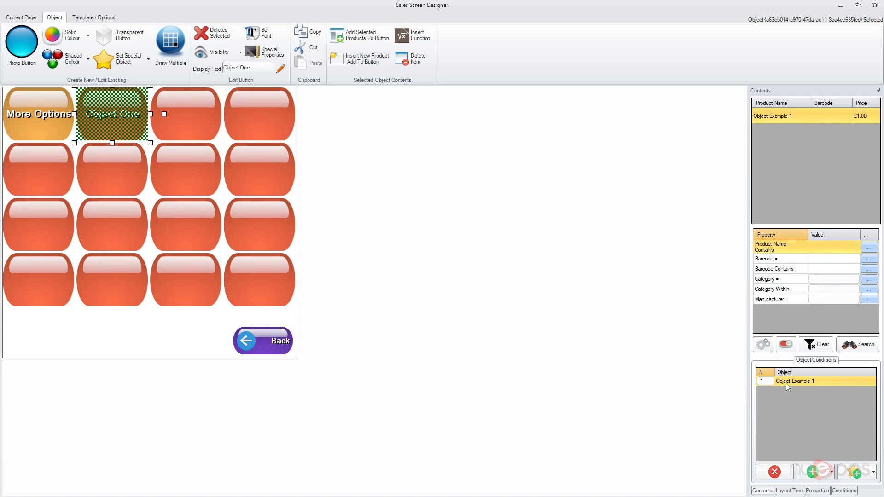
pyautogui.click(167, 330)
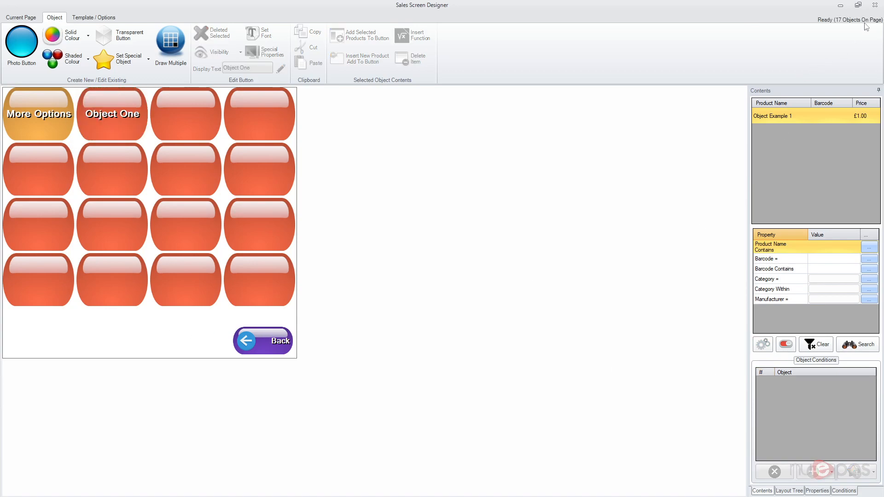
# - Close the Sales Screen Designer, open Sales Mode, and go to the Menu One page
pyautogui.click(875, 5)
pyautogui.click(131, 79)
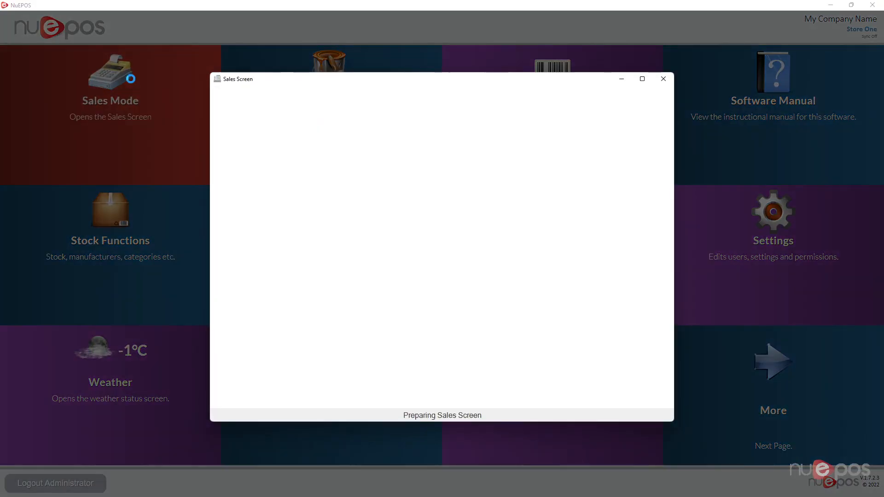
pyautogui.click(424, 109)
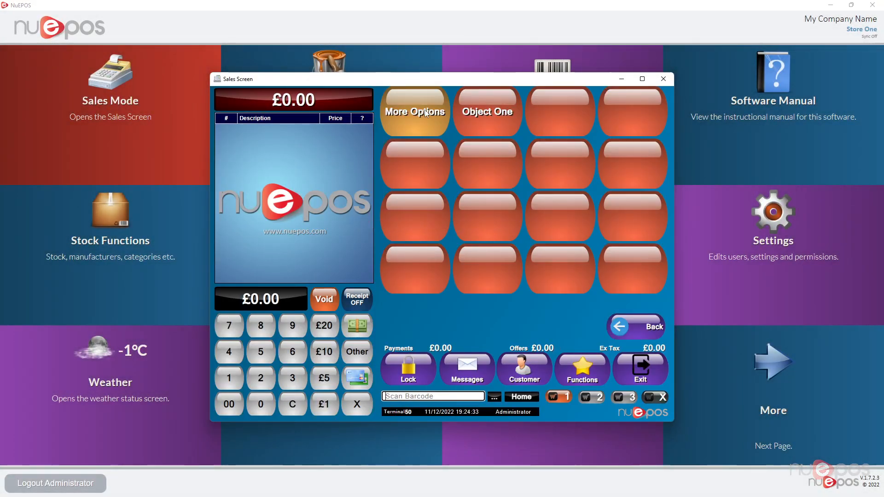
# - Add Object One to the sale, test the More Options page, and return through both Back buttons to the main page
pyautogui.click(481, 112)
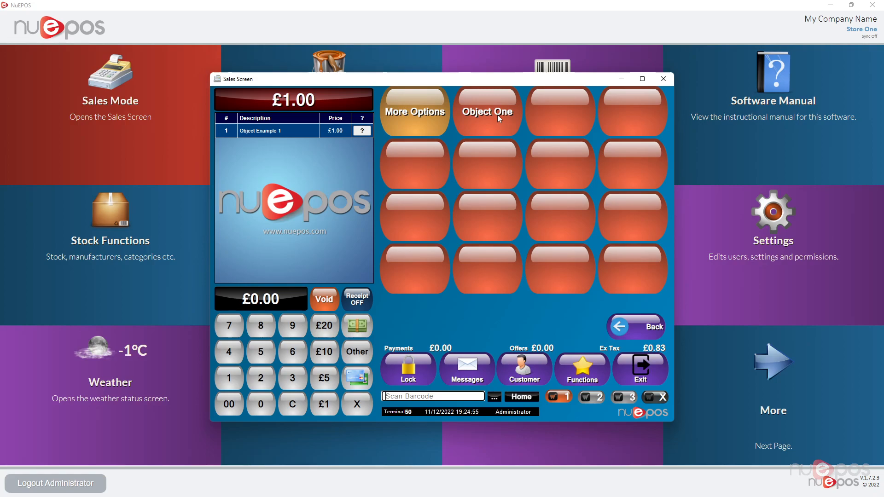
pyautogui.click(416, 110)
pyautogui.click(641, 330)
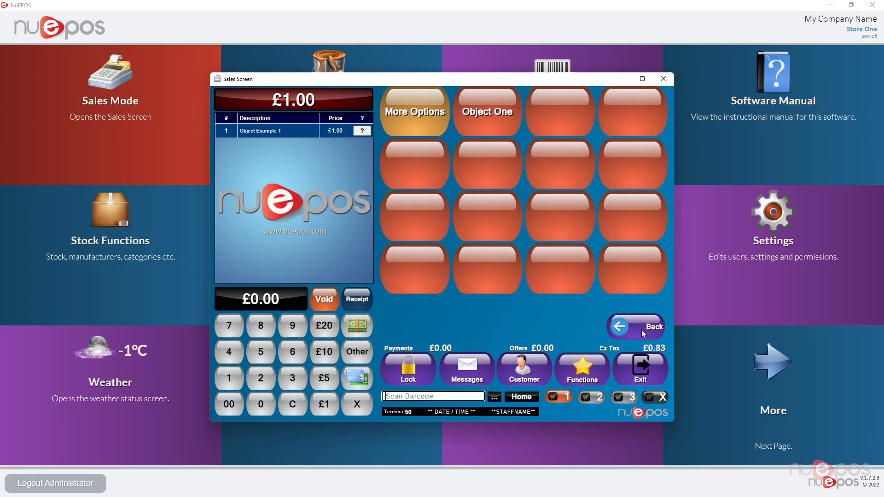
pyautogui.click(632, 331)
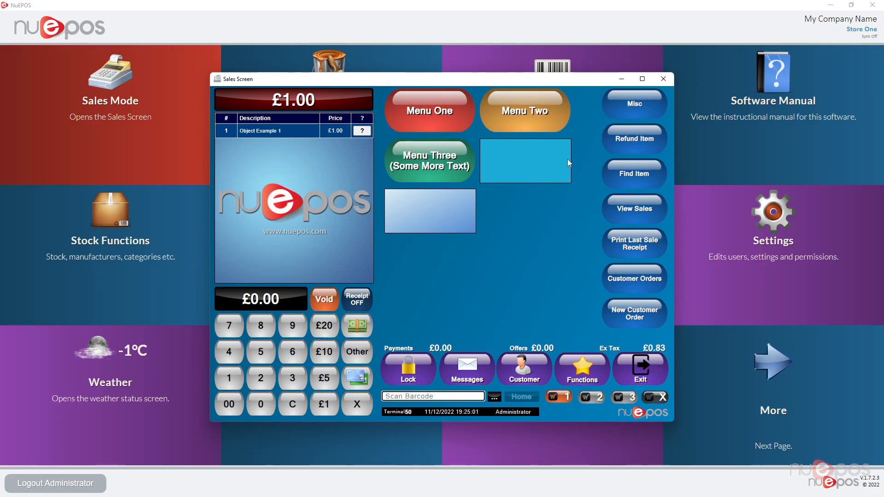
# - Close the sales screen, reopen the Sales Screen Designer, and open the Menu One page to check the Object One button
pyautogui.click(663, 80)
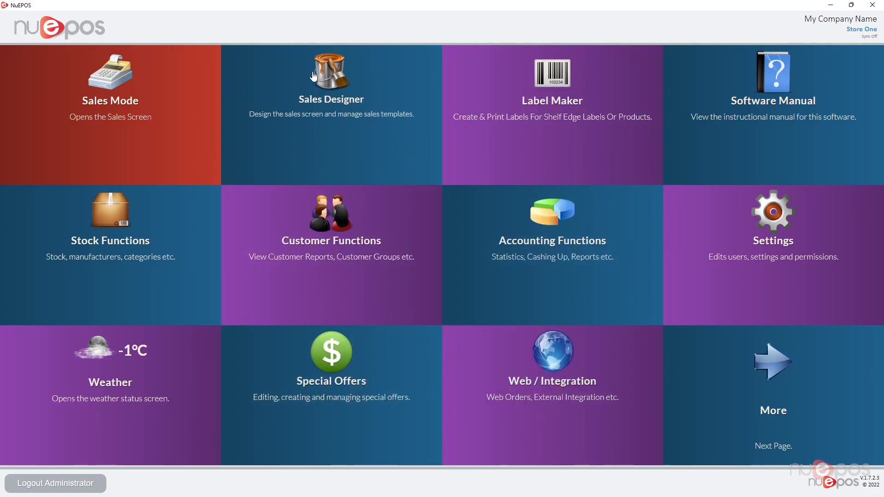
pyautogui.click(323, 88)
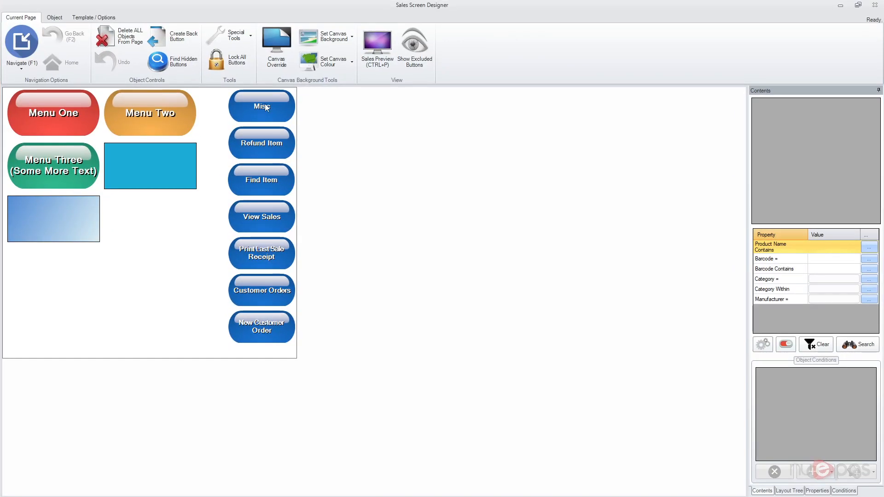
pyautogui.doubleClick(76, 119)
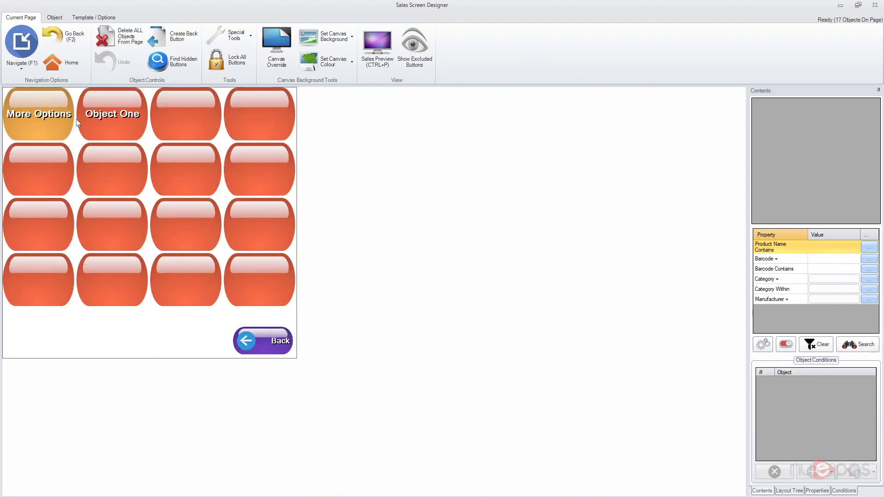
pyautogui.click(115, 118)
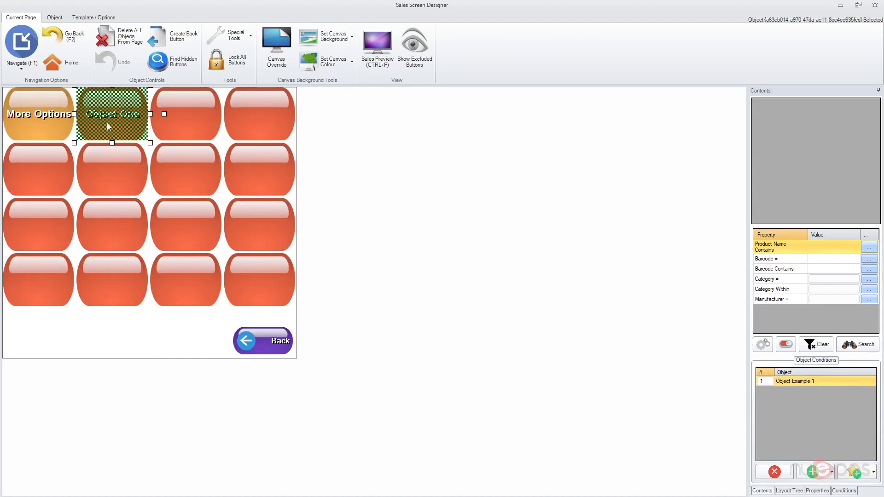
# - Insert a new product named Object Example 2, priced at £2.00, into the empty button beside Object One
pyautogui.click(185, 112)
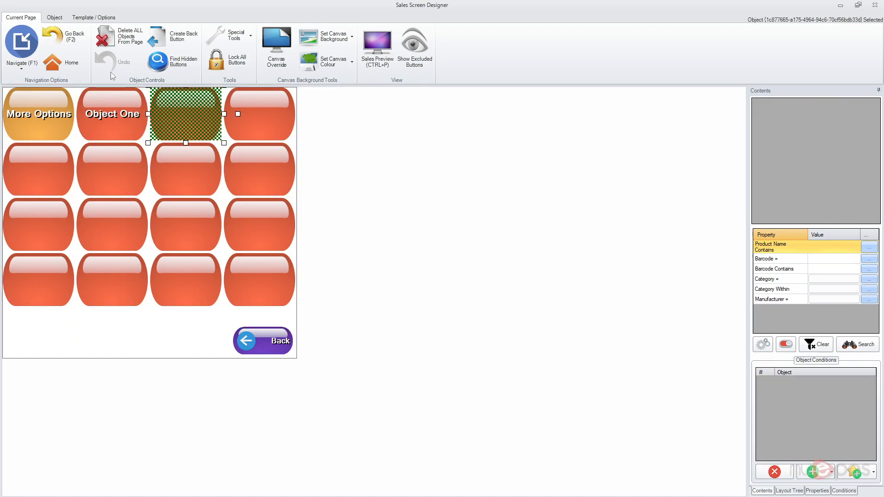
pyautogui.click(55, 18)
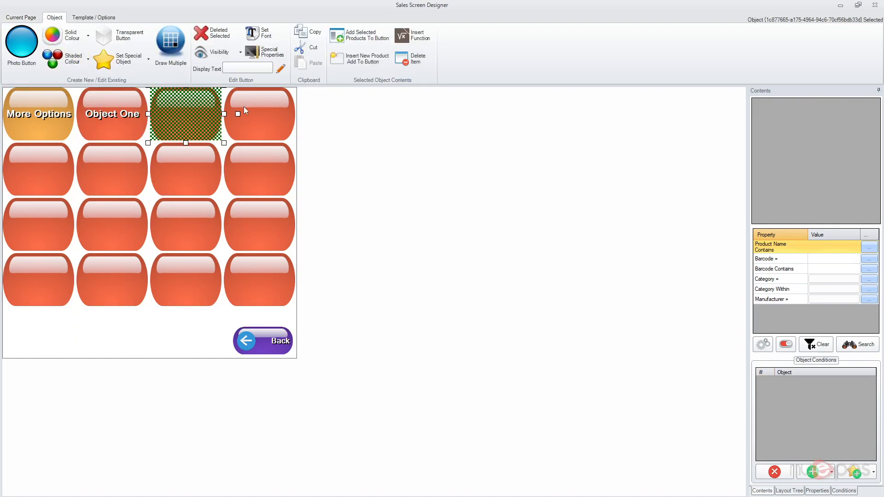
pyautogui.click(362, 62)
pyautogui.write('Object Example 2')
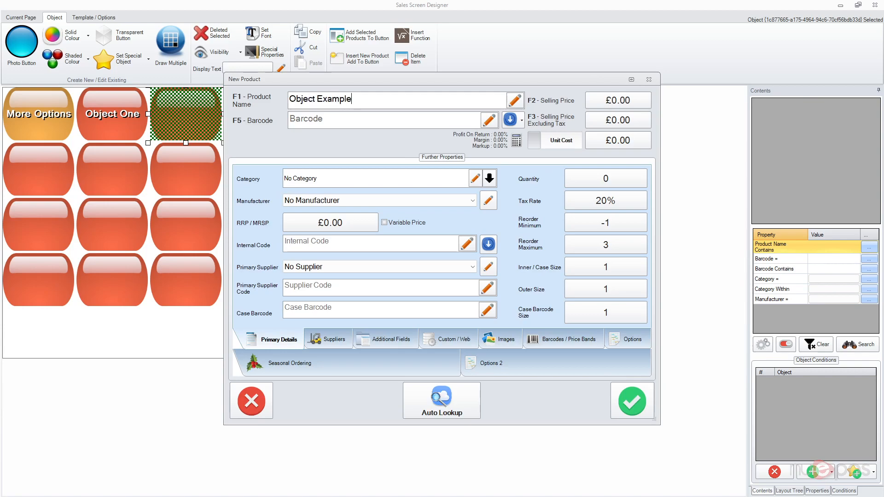
pyautogui.click(629, 101)
pyautogui.write('2')
pyautogui.press('Return')
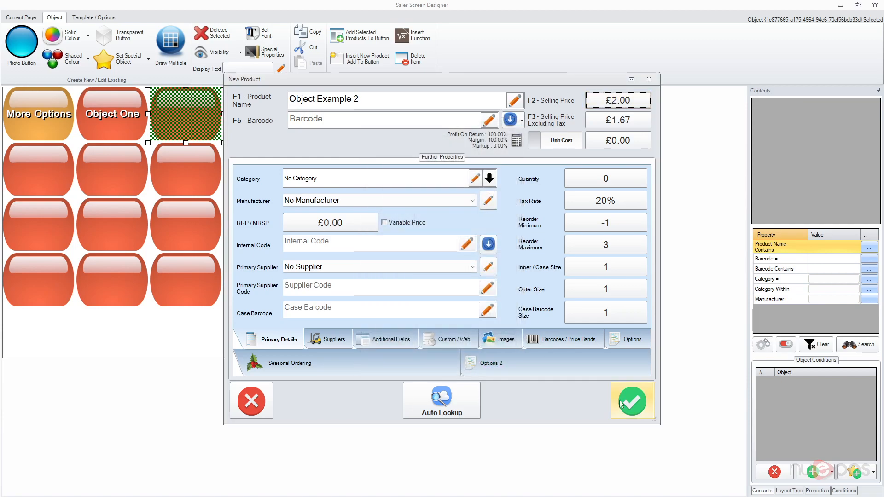
pyautogui.click(632, 413)
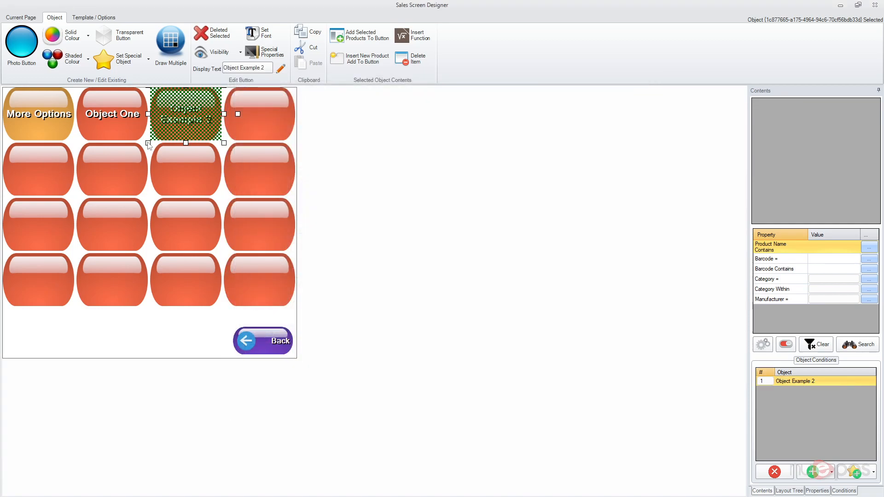
# - Change the Object Example 2 button's display text to Object Two, and deselect the button
pyautogui.click(280, 68)
pyautogui.moveTo(431, 157); pyautogui.dragTo(540, 153)
pyautogui.write('Two')
pyautogui.press('Return')
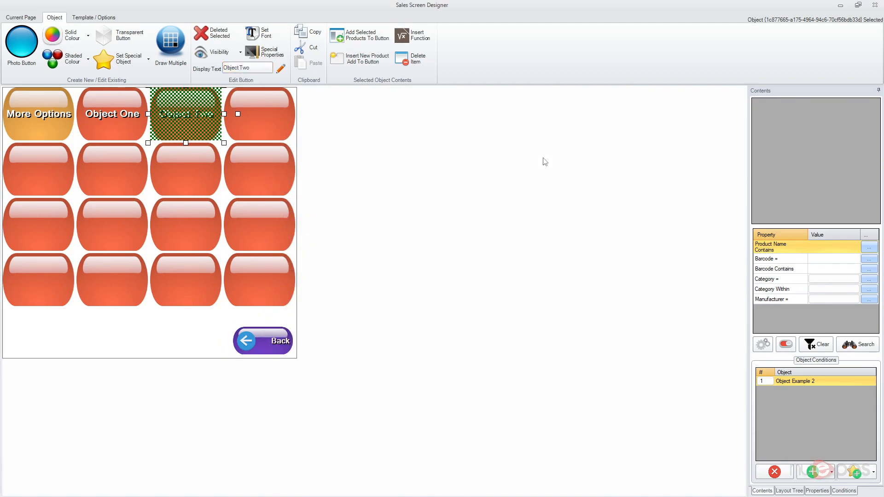
pyautogui.click(133, 340)
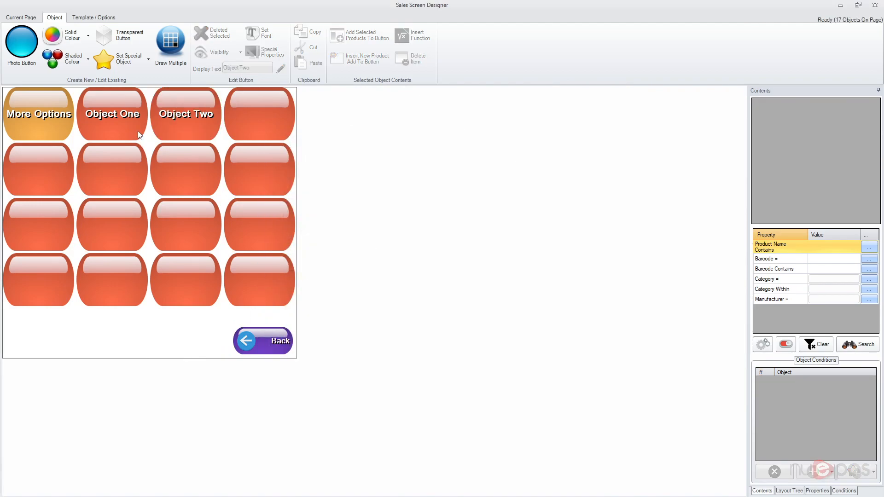
# - Look over the buttons on the Menu One page, return to the main page, and clear the selection there
pyautogui.click(142, 128)
pyautogui.click(181, 123)
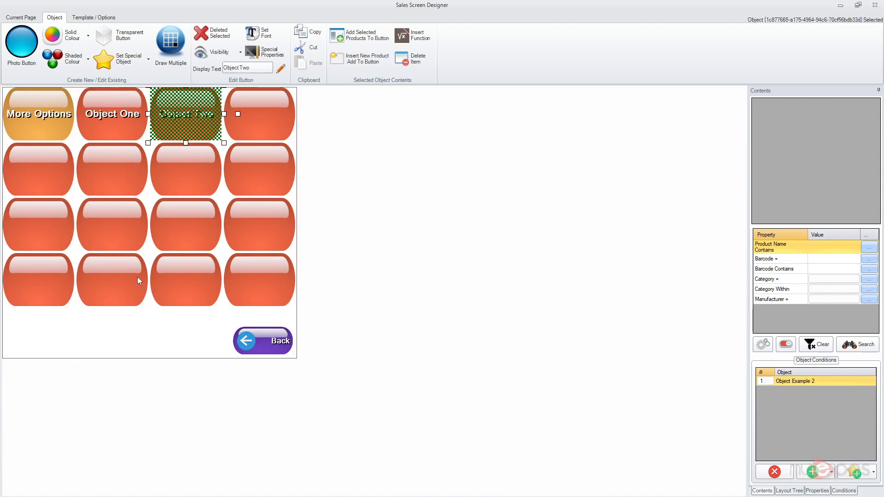
pyautogui.click(184, 276)
pyautogui.click(21, 17)
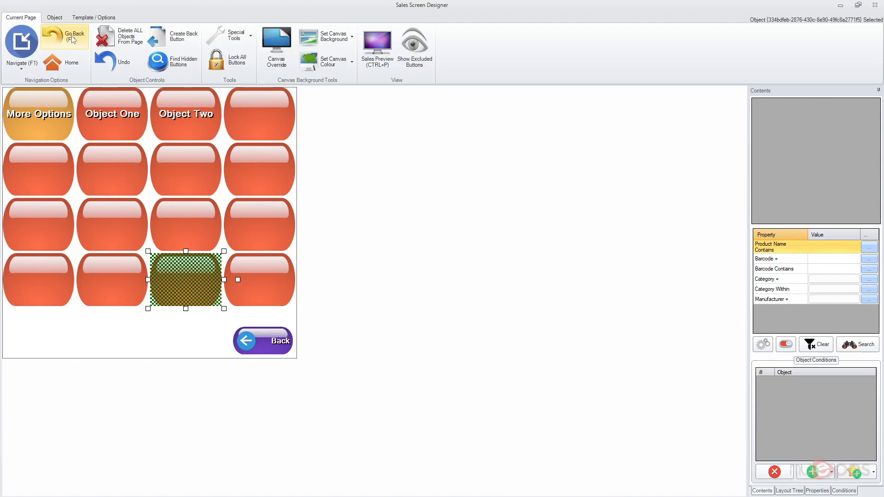
pyautogui.click(69, 38)
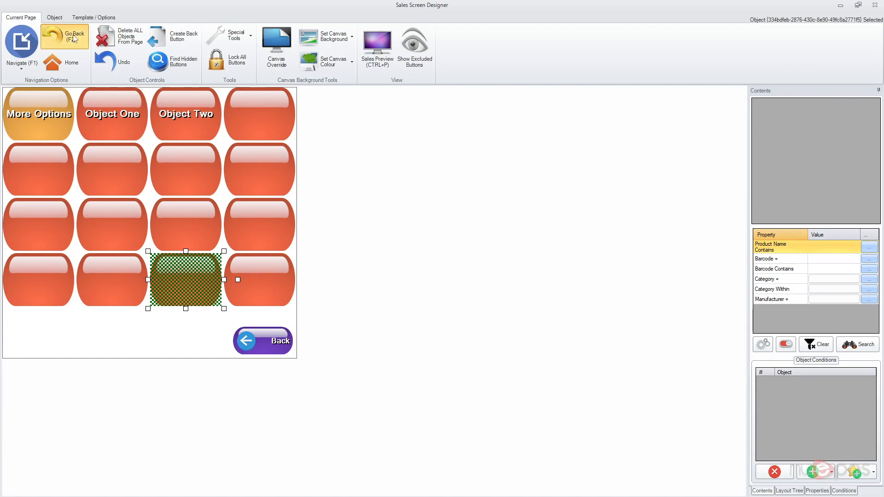
pyautogui.click(63, 110)
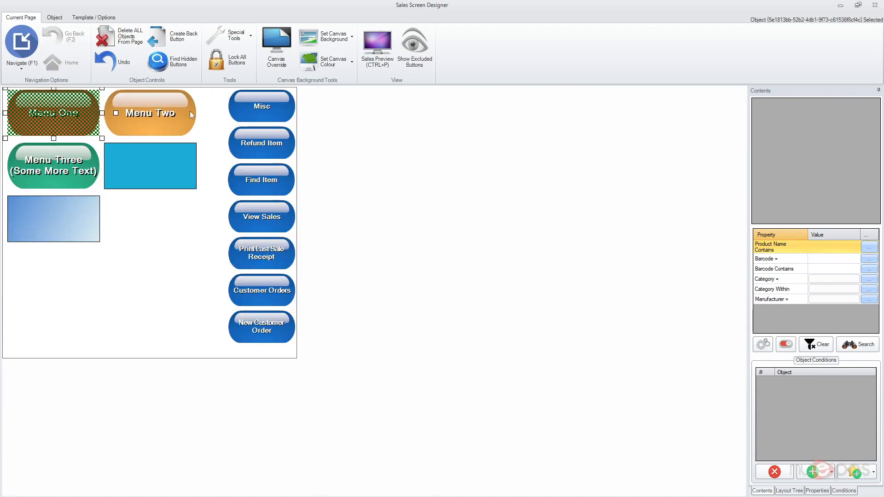
pyautogui.click(133, 113)
pyautogui.click(144, 240)
# - Create a beige photo button, place it near the canvas's lower-left corner, and shrink it to a small button
pyautogui.click(54, 17)
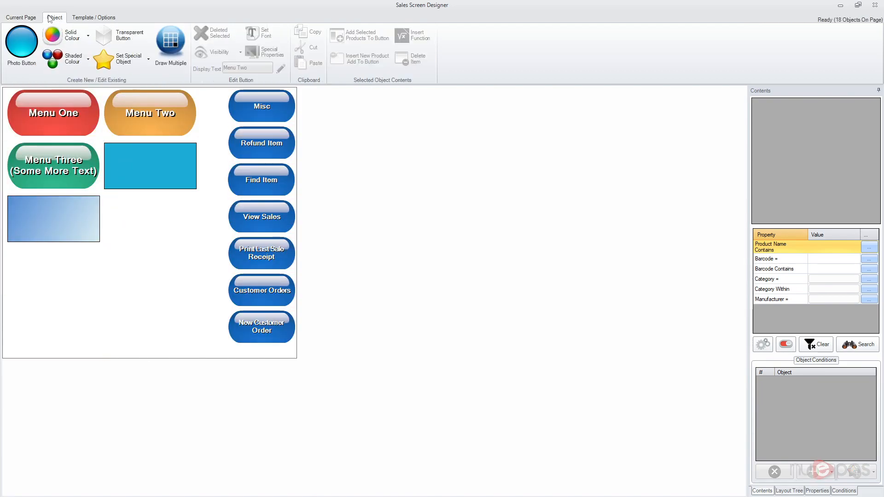
pyautogui.click(28, 48)
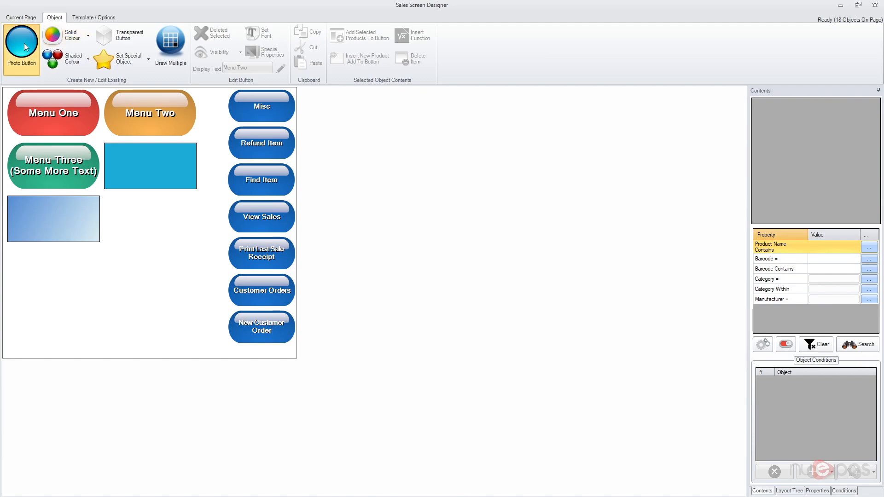
pyautogui.click(327, 274)
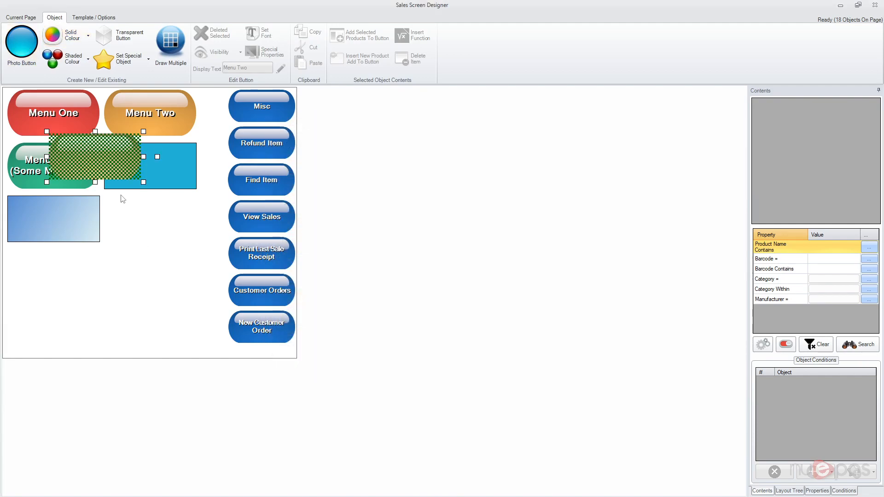
pyautogui.moveTo(103, 153); pyautogui.dragTo(61, 317)
pyautogui.moveTo(101, 298); pyautogui.dragTo(68, 304)
# - Search the product list and add Object Example 1 to the new beige button
pyautogui.click(863, 345)
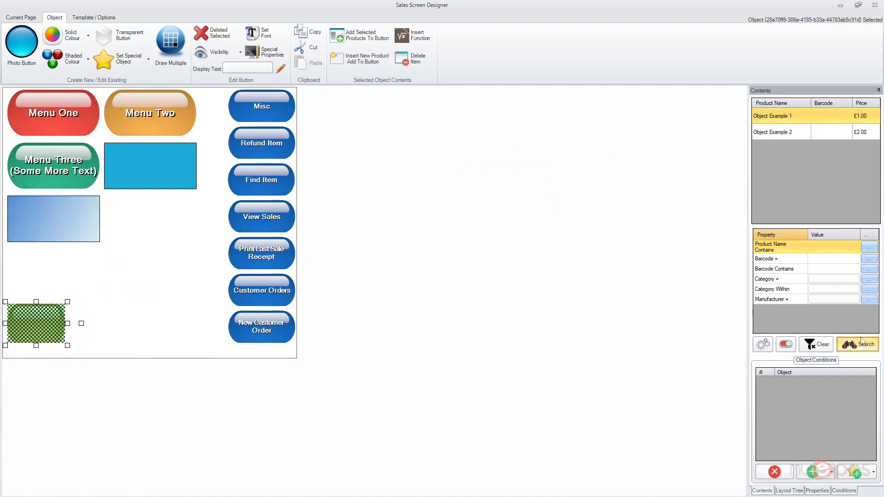
pyautogui.click(789, 118)
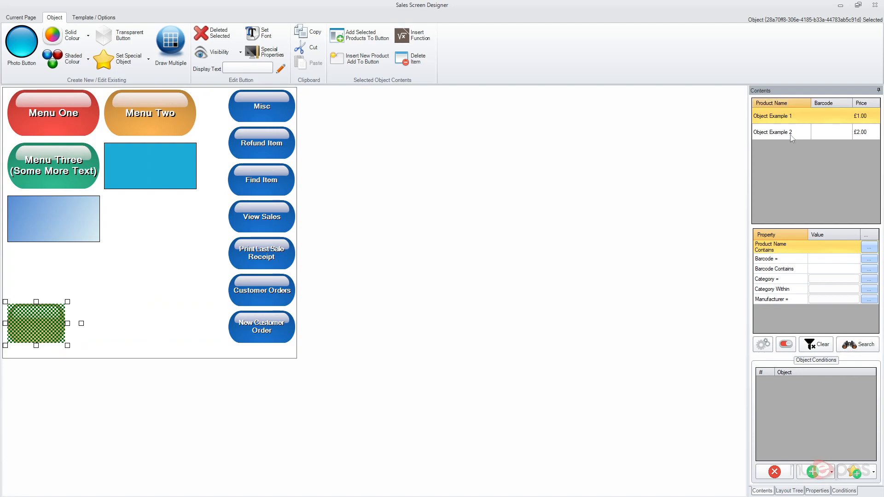
pyautogui.click(812, 473)
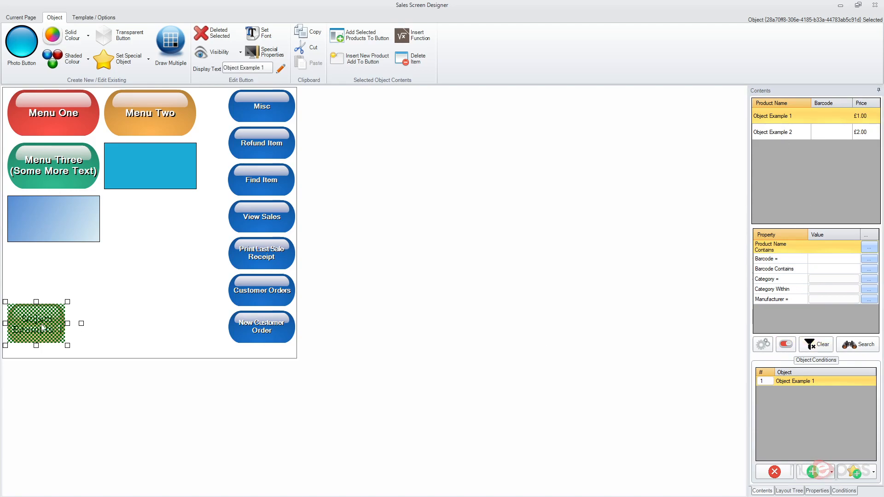
pyautogui.click(115, 335)
# - Change the beige button's display text to Object One, and deselect the button
pyautogui.click(56, 340)
pyautogui.click(250, 70)
pyautogui.click(481, 158)
pyautogui.moveTo(432, 158); pyautogui.dragTo(641, 172)
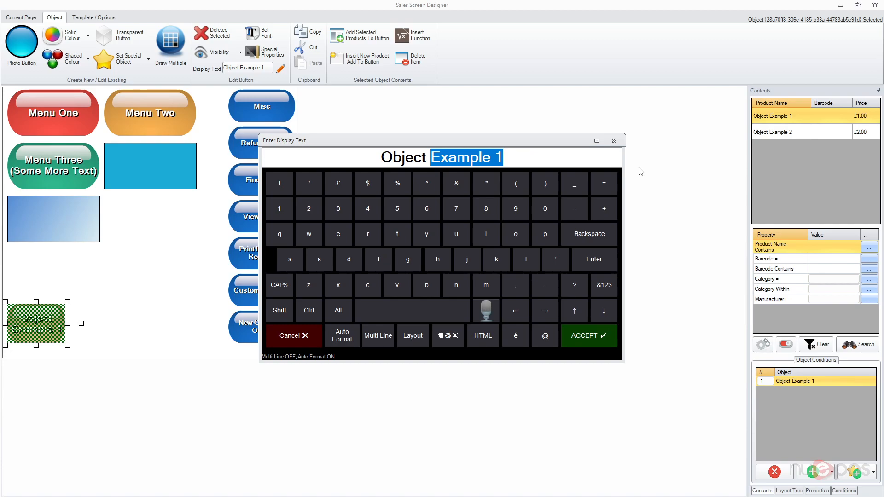
pyautogui.write('One')
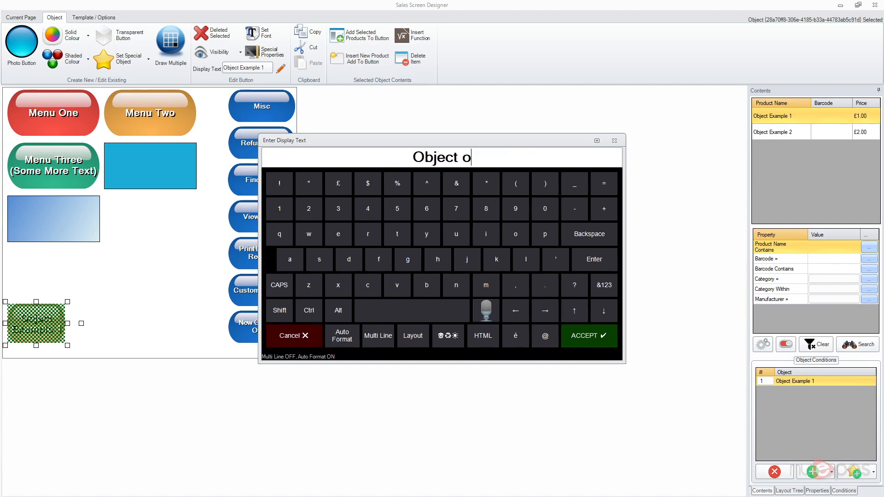
pyautogui.press('Return')
pyautogui.click(108, 301)
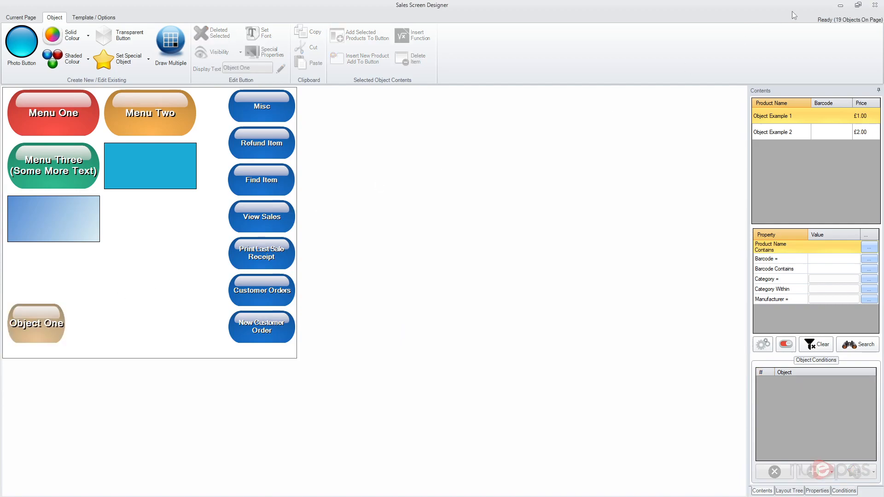
# - Switch from the designer to Sales Mode, add Object One to the sale from the Menu One page, and return to the main page
pyautogui.click(874, 5)
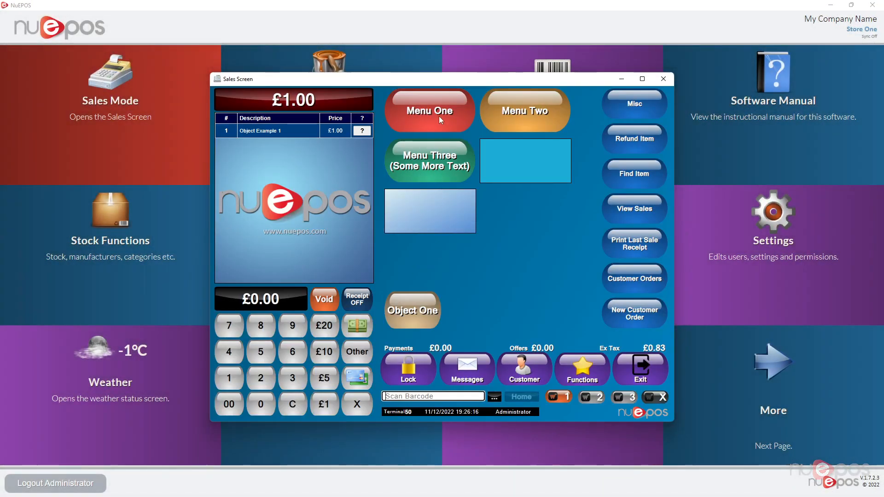
pyautogui.click(437, 116)
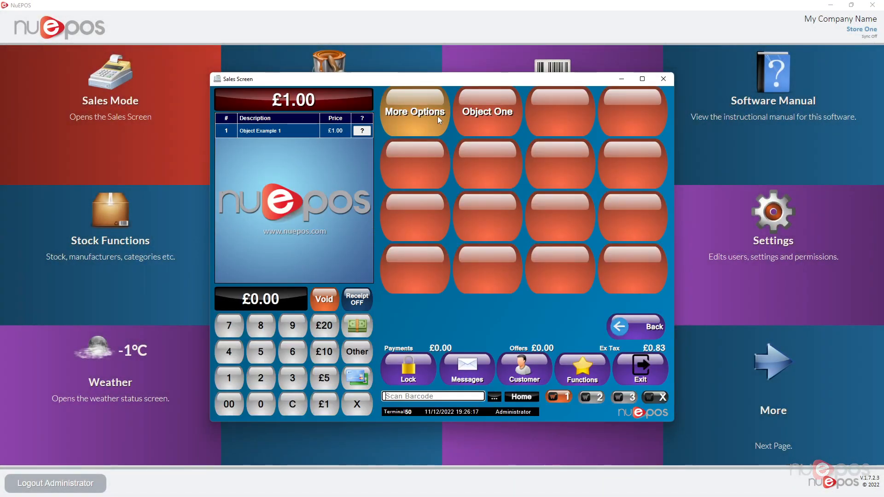
pyautogui.click(471, 114)
pyautogui.click(628, 320)
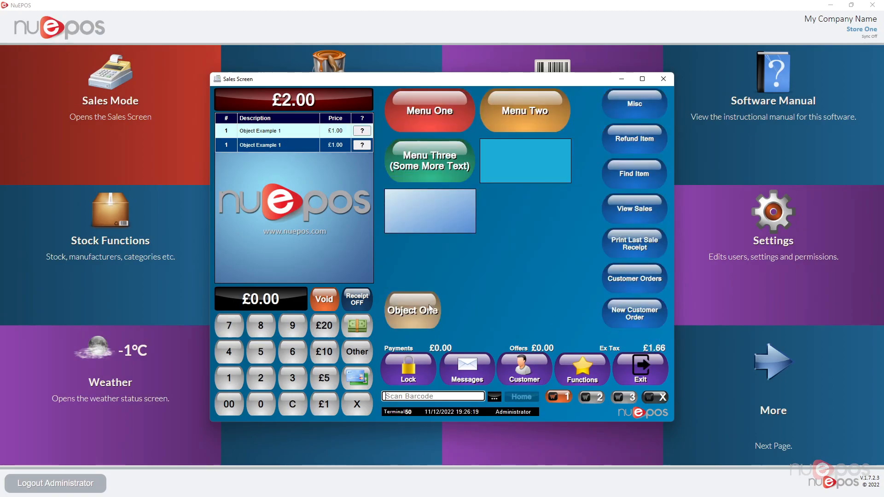
# - Add Object One to the sale repeatedly from its main-page button, and exit the sales screen
pyautogui.click(421, 313)
pyautogui.click(417, 314)
pyautogui.click(416, 314)
pyautogui.click(416, 314)
pyautogui.click(640, 367)
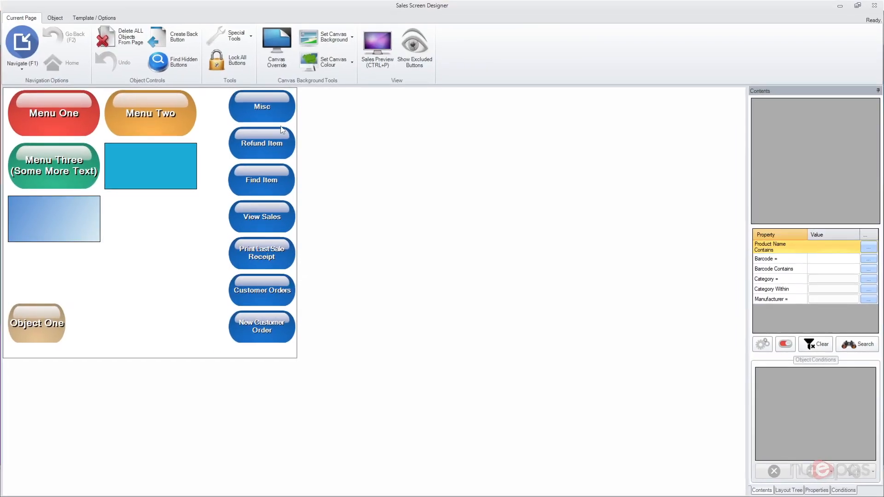
# - Open the Menu One page in the Sales Screen Designer and check the products assigned to Object One and Object Two
pyautogui.doubleClick(83, 112)
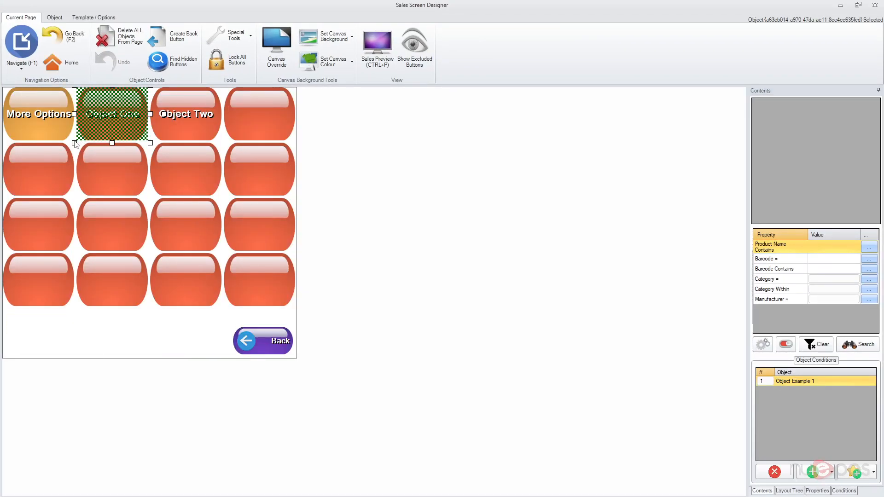
pyautogui.click(168, 128)
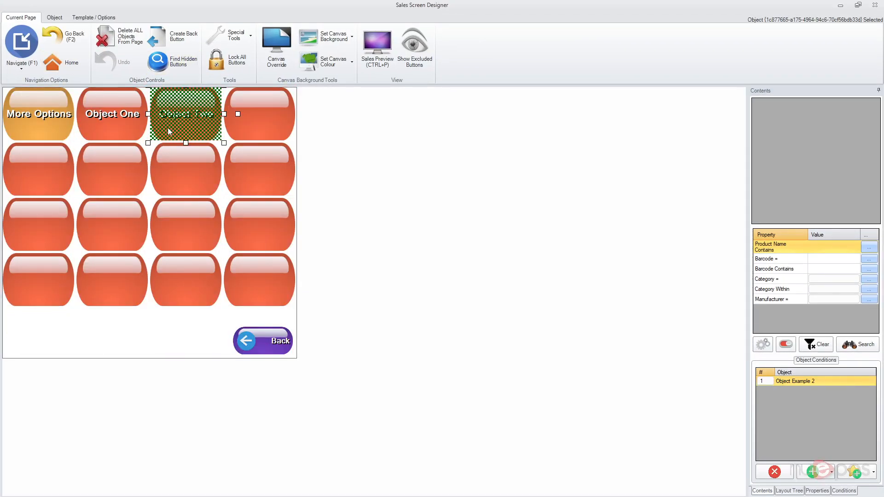
pyautogui.click(146, 334)
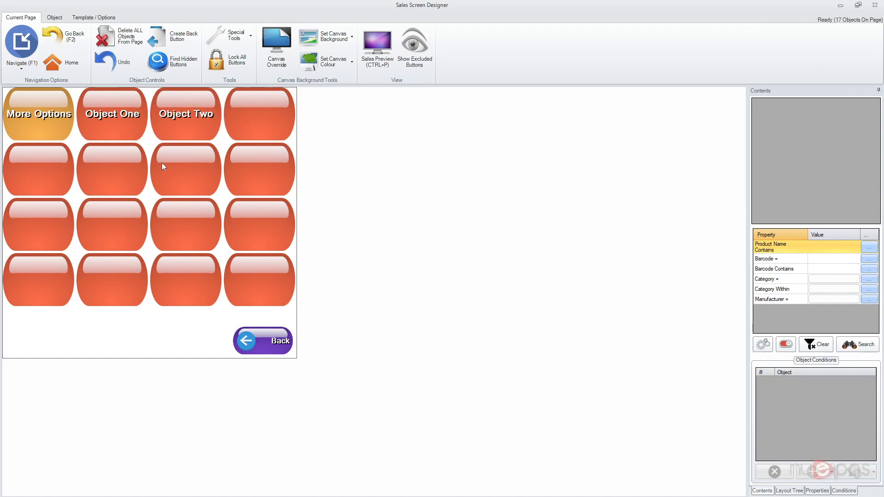
pyautogui.click(178, 125)
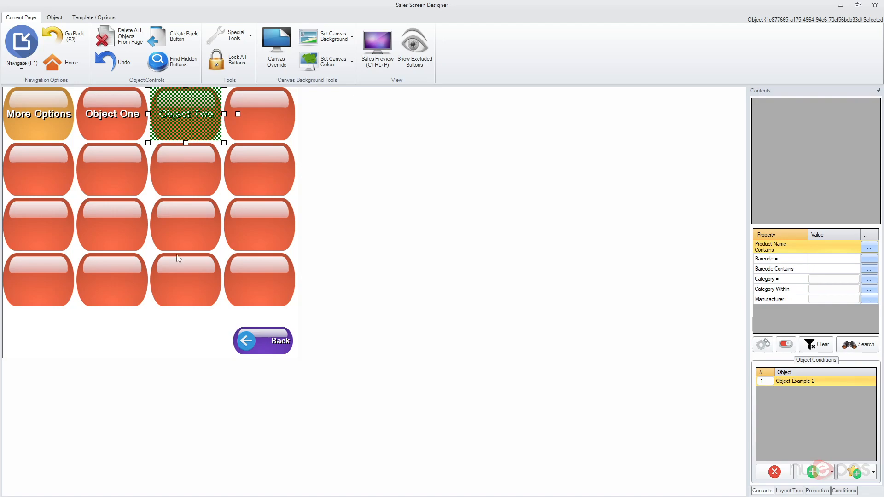
pyautogui.click(189, 323)
# - Review the Object Two button's editing options, including the Set Location choices, without applying any, and keep the button selected
pyautogui.click(180, 118)
pyautogui.rightClick(188, 121)
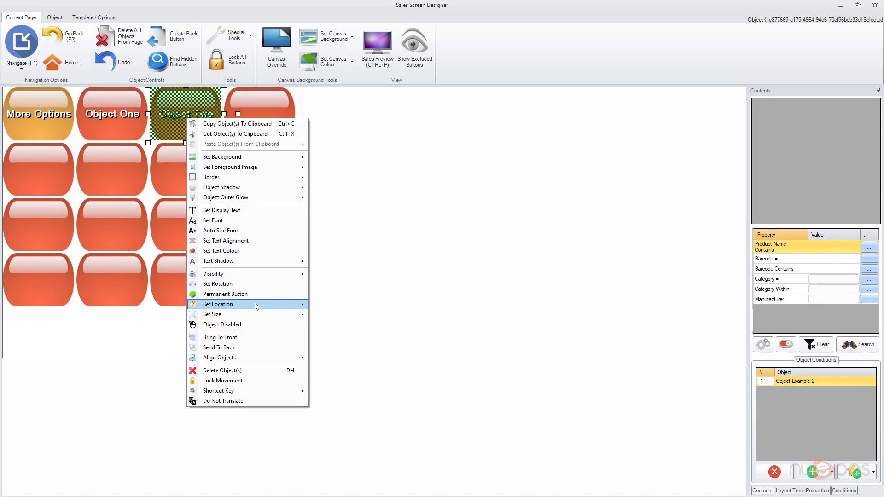
pyautogui.moveTo(261, 304)
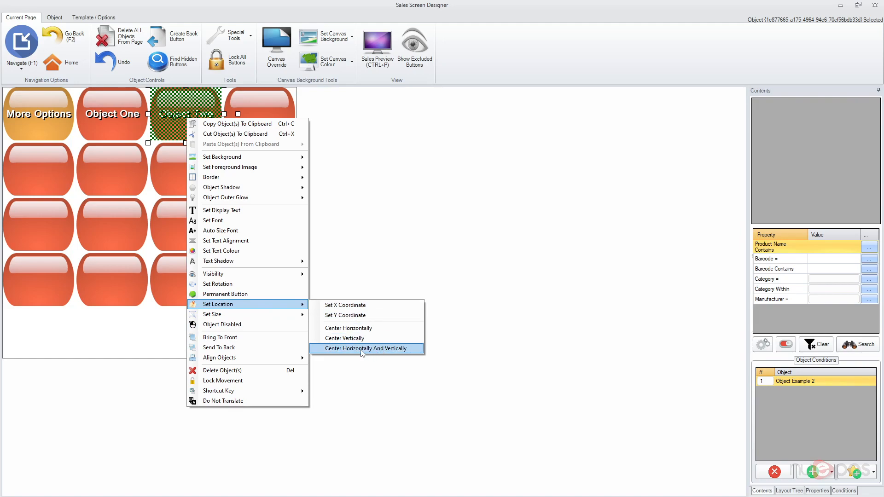
pyautogui.click(121, 319)
pyautogui.moveTo(189, 119)
pyautogui.mouseDown()
pyautogui.moveTo(185, 133)
pyautogui.moveTo(189, 121)
pyautogui.mouseUp()
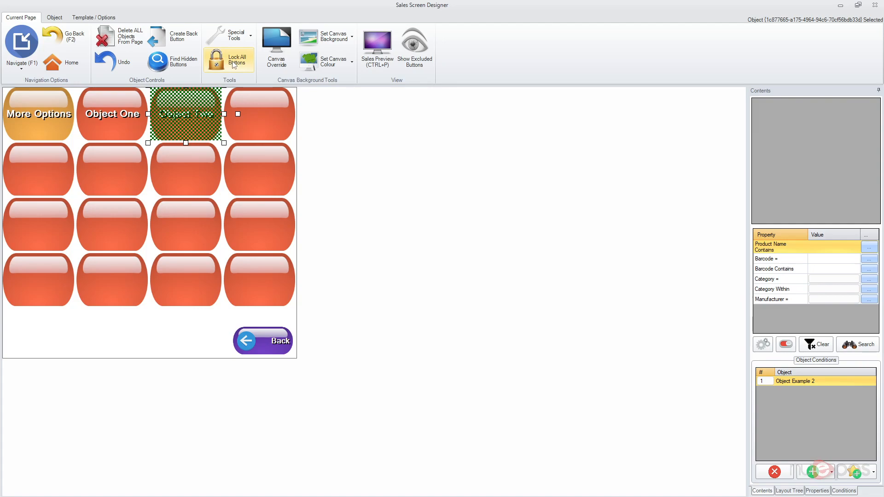
# - Deselect the Object Two button, return to the home page, and reopen the Menu One page
pyautogui.click(190, 117)
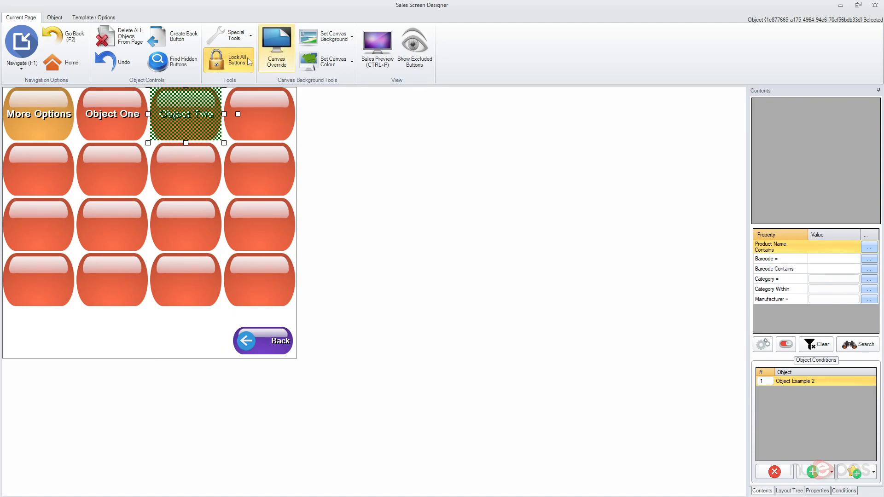
pyautogui.click(174, 347)
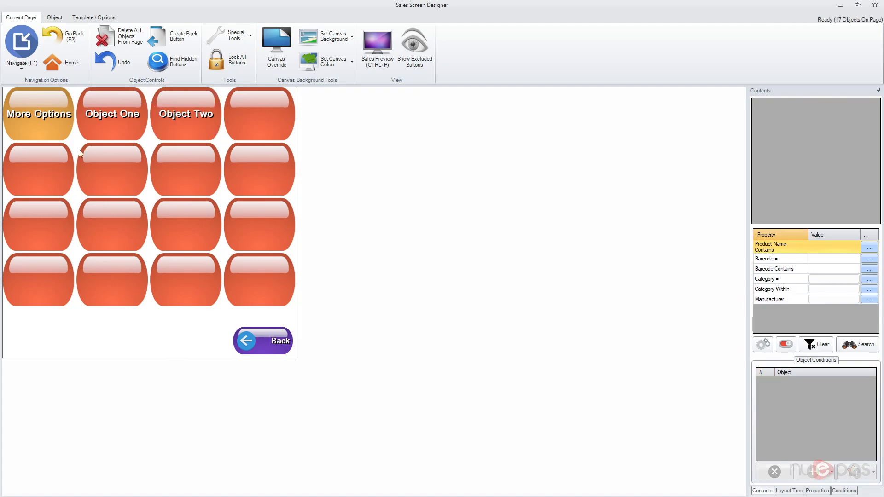
pyautogui.click(60, 65)
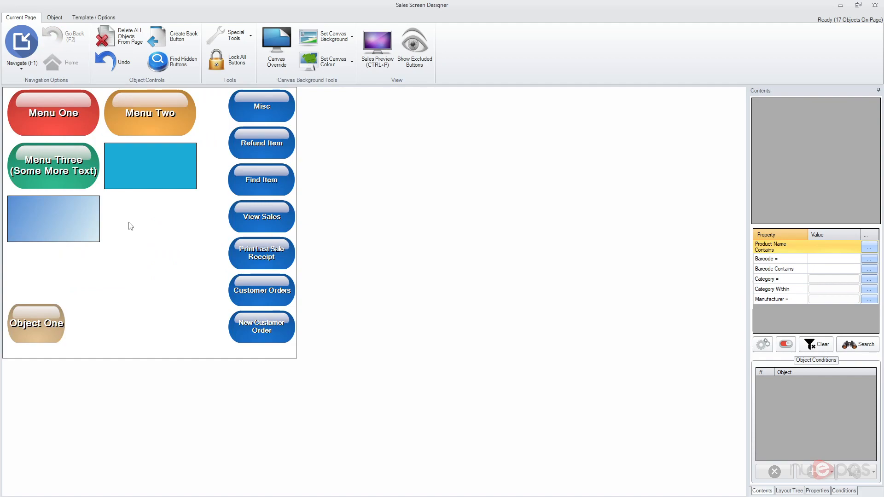
pyautogui.doubleClick(53, 115)
pyautogui.click(77, 120)
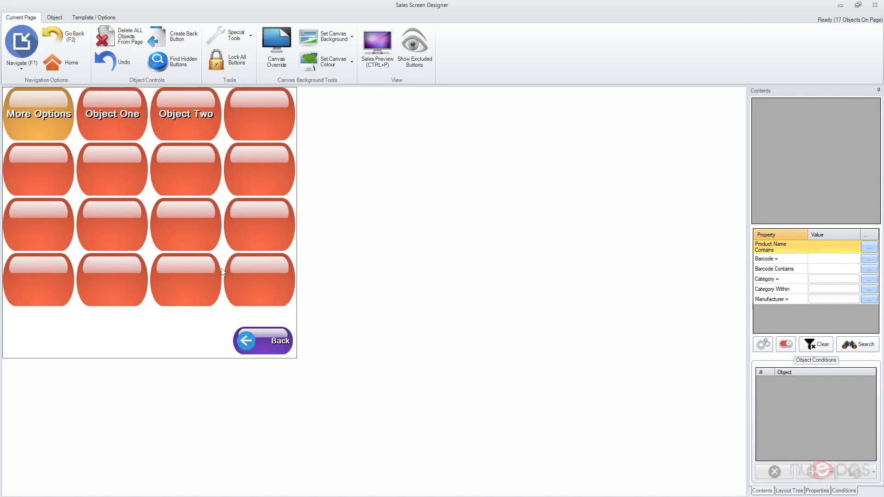
# - Label the last button in the grid's bottom row "Next Page" and give it a glossy purple photo style
pyautogui.click(258, 274)
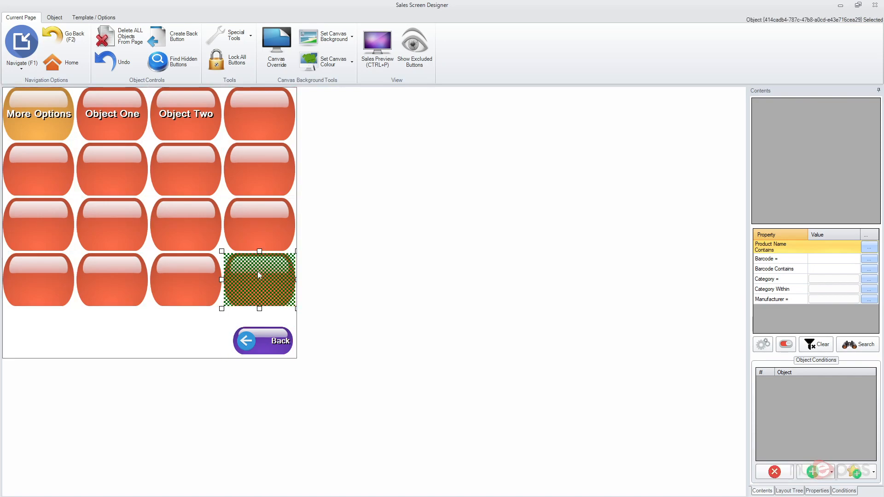
pyautogui.click(54, 17)
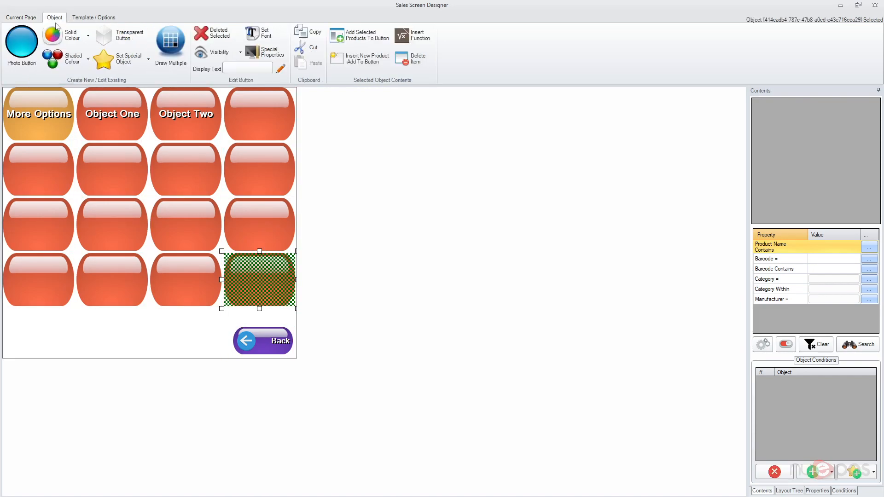
pyautogui.click(239, 69)
pyautogui.write('Next Page')
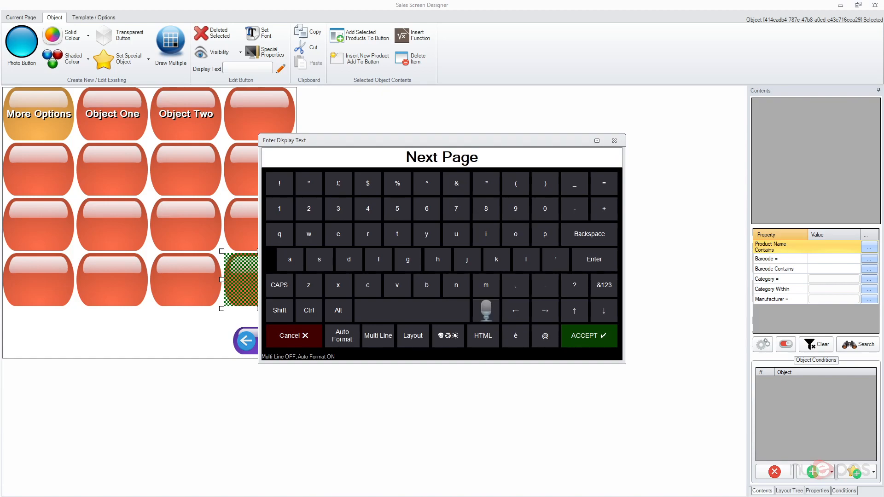
pyautogui.press('Return')
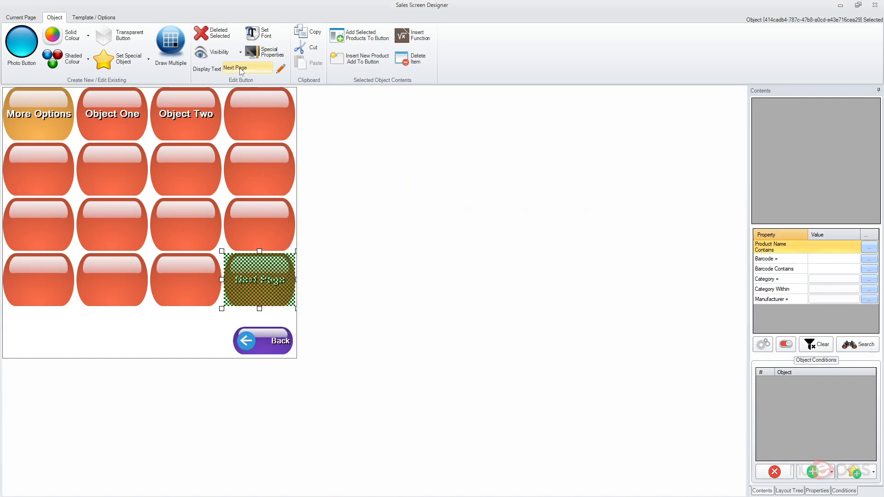
pyautogui.click(22, 44)
pyautogui.scroll(-10, 417, 272)
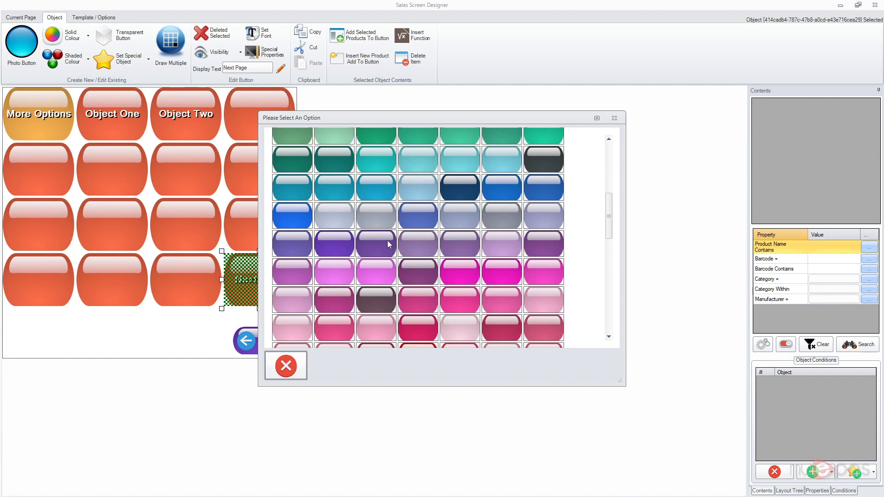
pyautogui.click(389, 245)
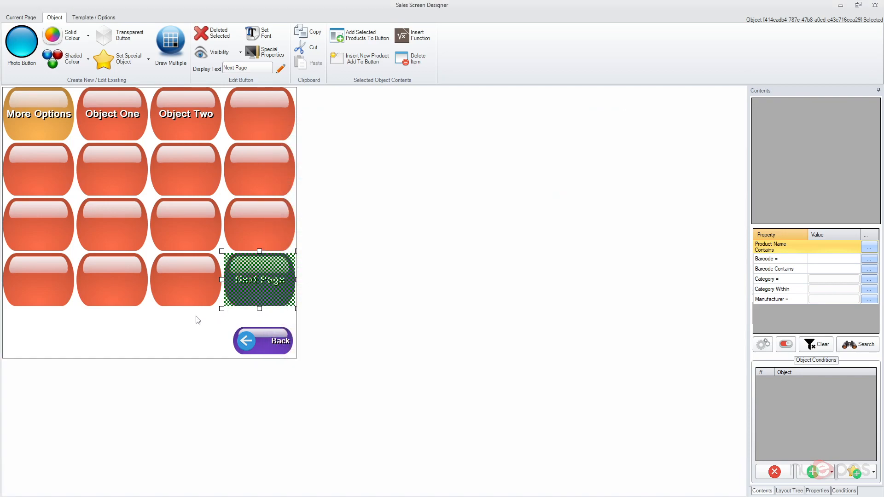
# - Open the Next Page button's empty page and draw 16 glossy orange-red photo buttons on it at once
pyautogui.click(268, 284)
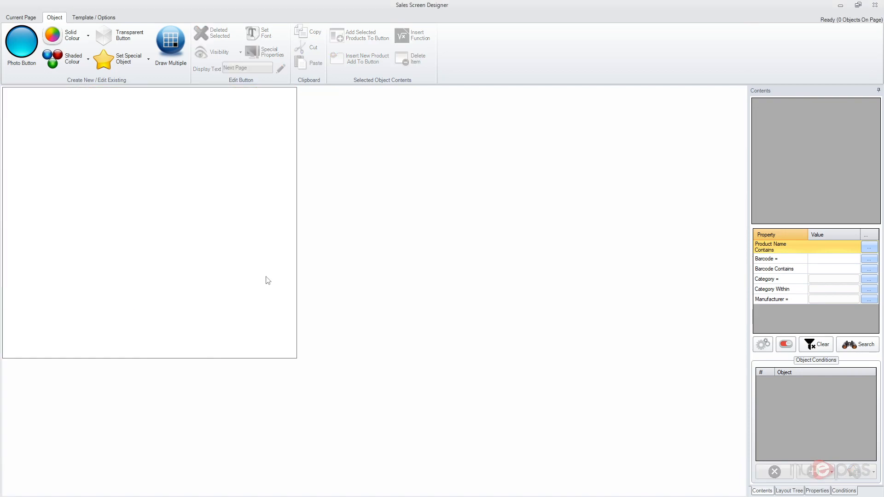
pyautogui.click(170, 46)
pyautogui.click(22, 44)
pyautogui.scroll(10, 363, 222)
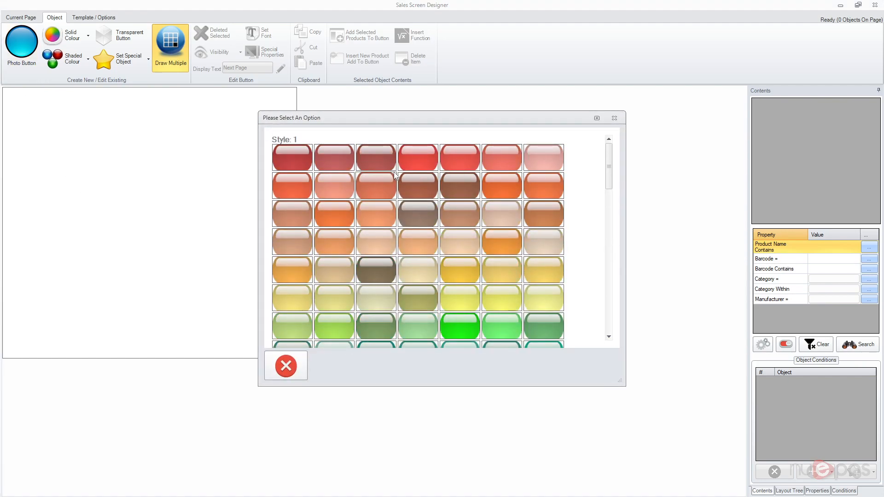
pyautogui.click(287, 198)
pyautogui.write('2')
pyautogui.press('BackSpace')
pyautogui.write('16')
pyautogui.press('Return')
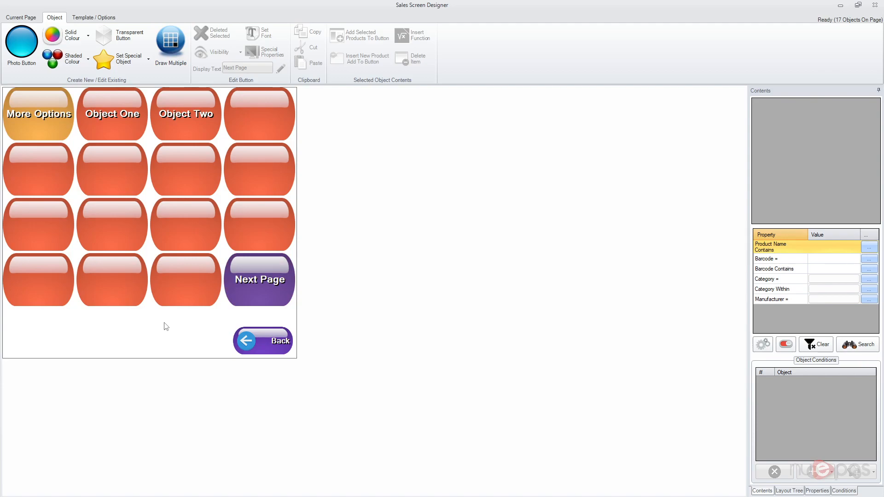
# - Check the Object One and Next Page buttons, view the page behind Next Page, and return to the Menu One page
pyautogui.click(123, 117)
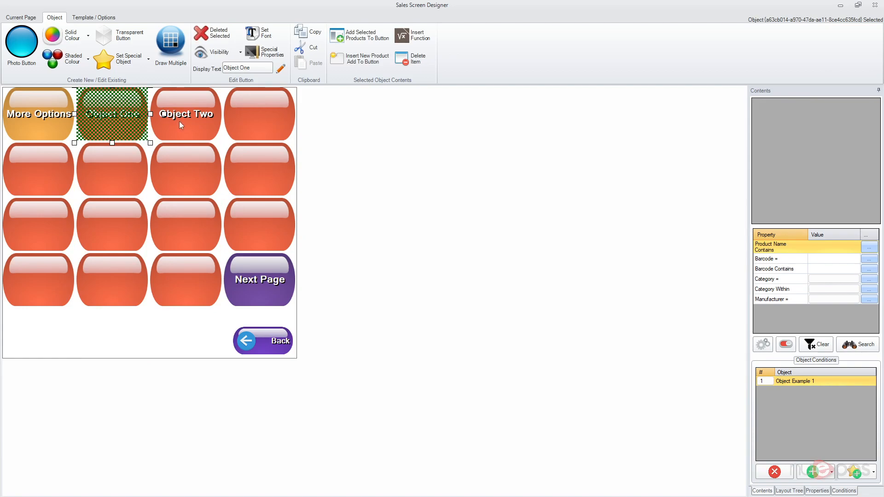
pyautogui.click(253, 279)
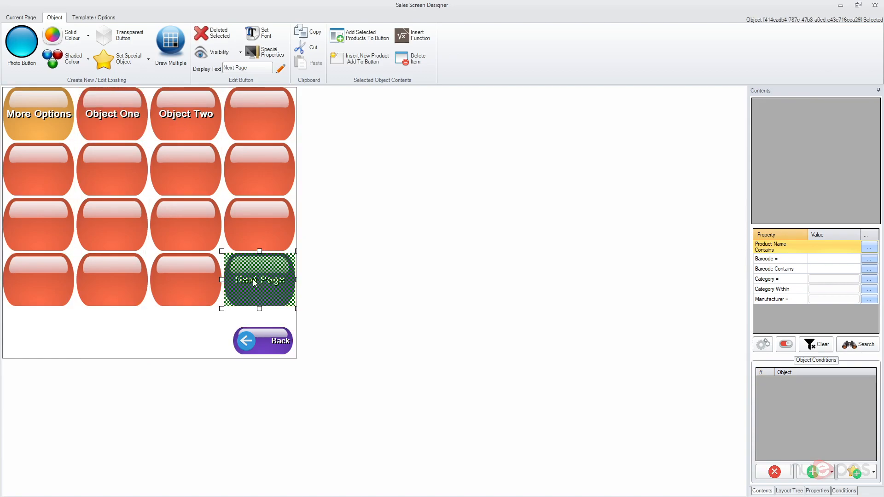
pyautogui.doubleClick(247, 287)
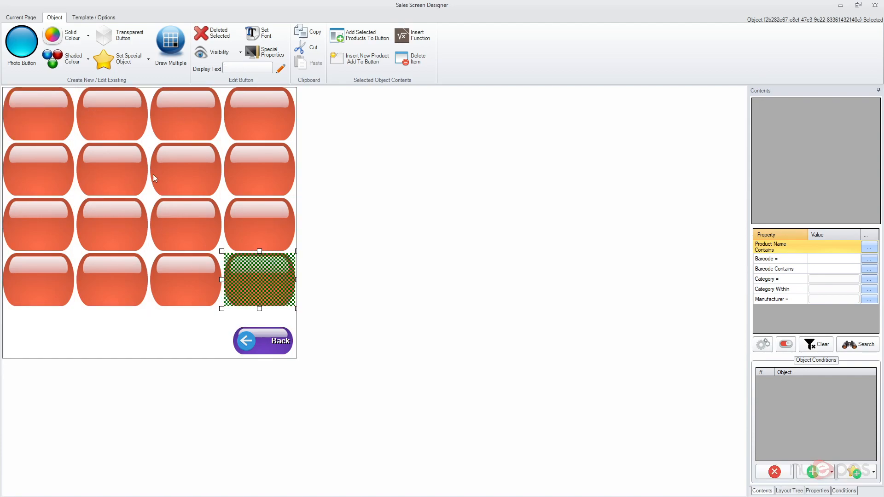
pyautogui.click(192, 341)
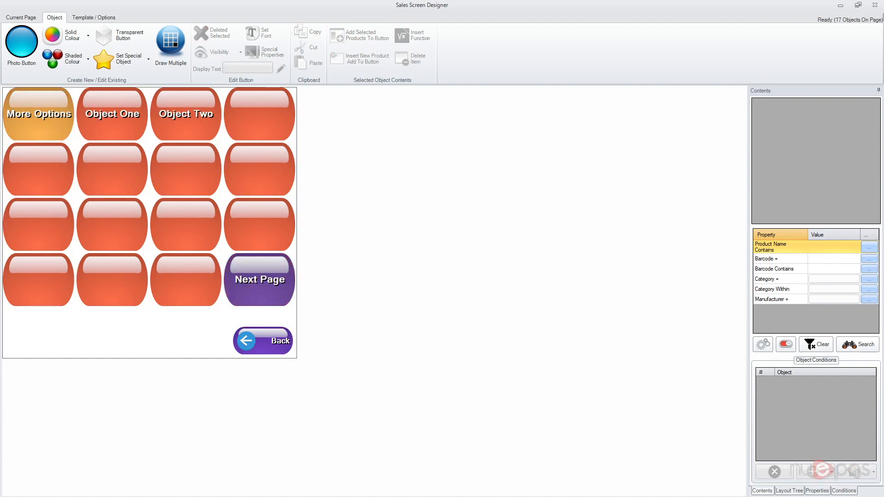
# - Close the designer, open Sales Mode, and test the Next Page and Back buttons from the Menu One page
pyautogui.click(876, 5)
pyautogui.click(105, 99)
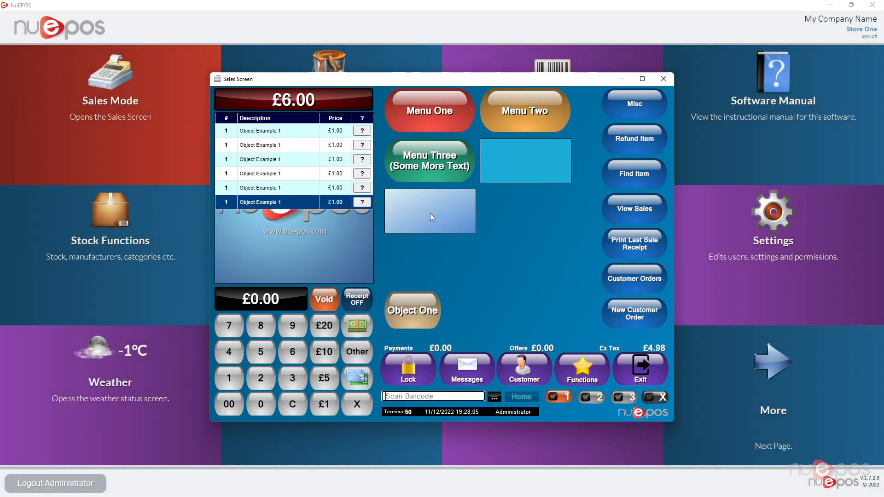
pyautogui.click(426, 111)
pyautogui.click(631, 276)
pyautogui.click(631, 326)
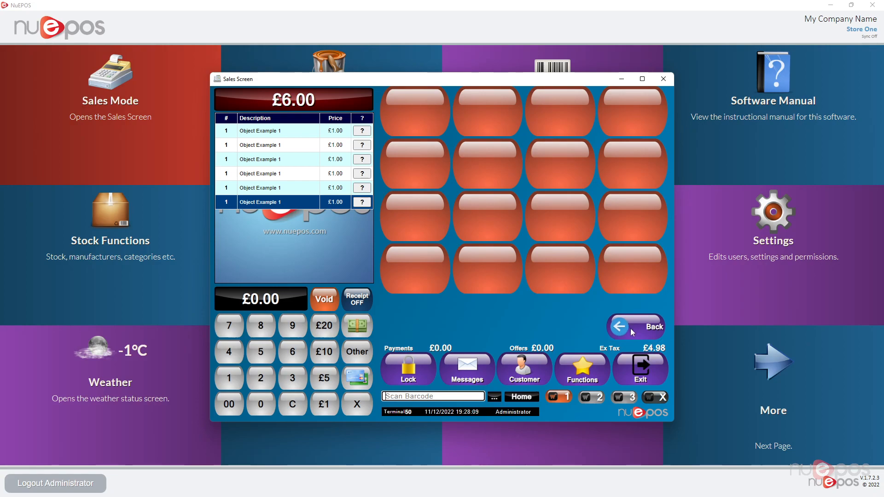
# - Switch between the Menu One page and its next page again, return to the main page, and exit the sales screen
pyautogui.click(638, 283)
pyautogui.click(642, 322)
pyautogui.click(642, 289)
pyautogui.click(640, 328)
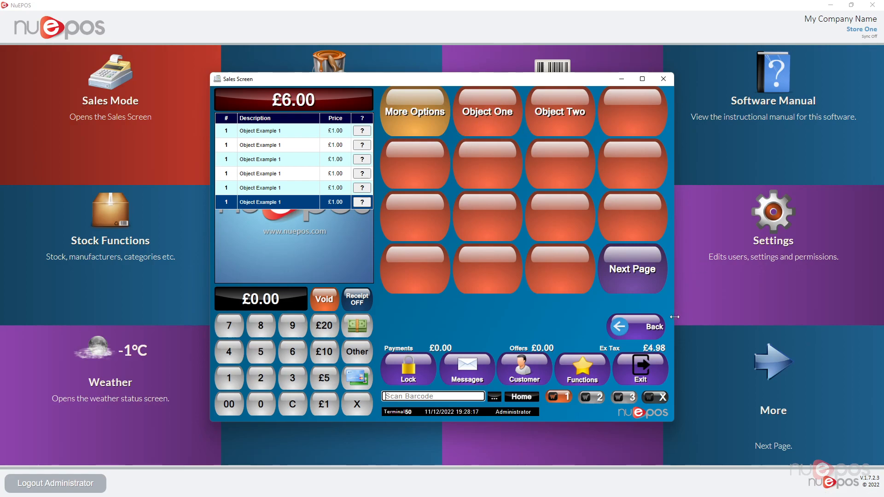
pyautogui.click(635, 328)
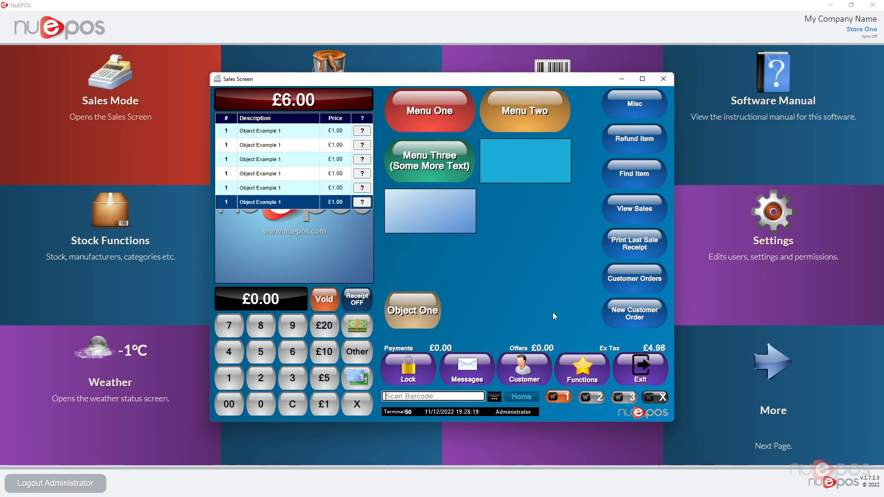
pyautogui.click(628, 378)
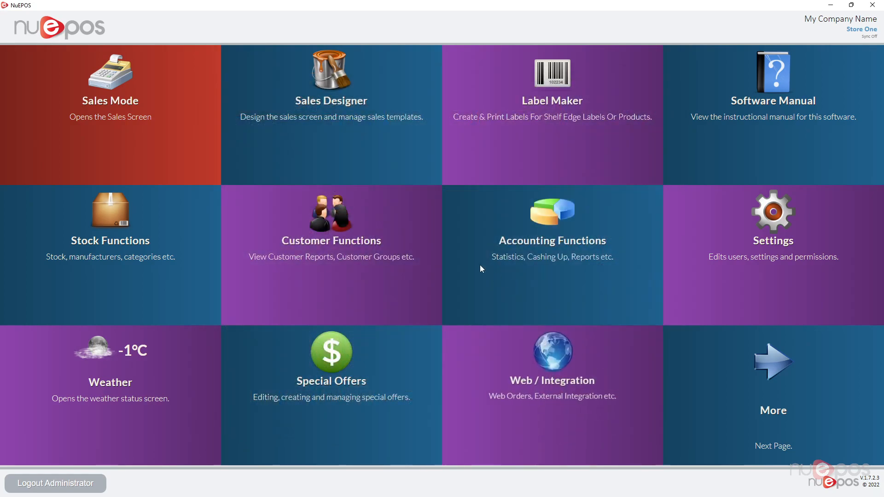